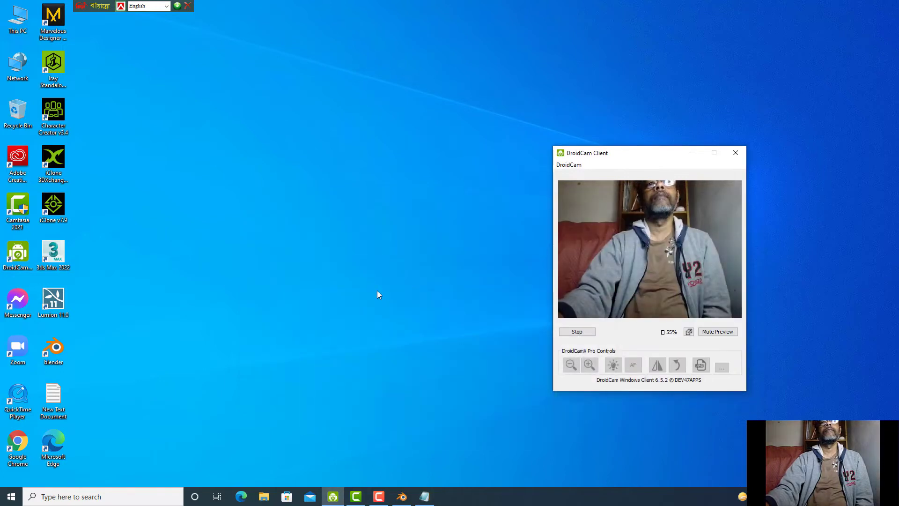
- Open Google Chrome and load the Monster Mash site at monstermash.zone
click(14, 447)
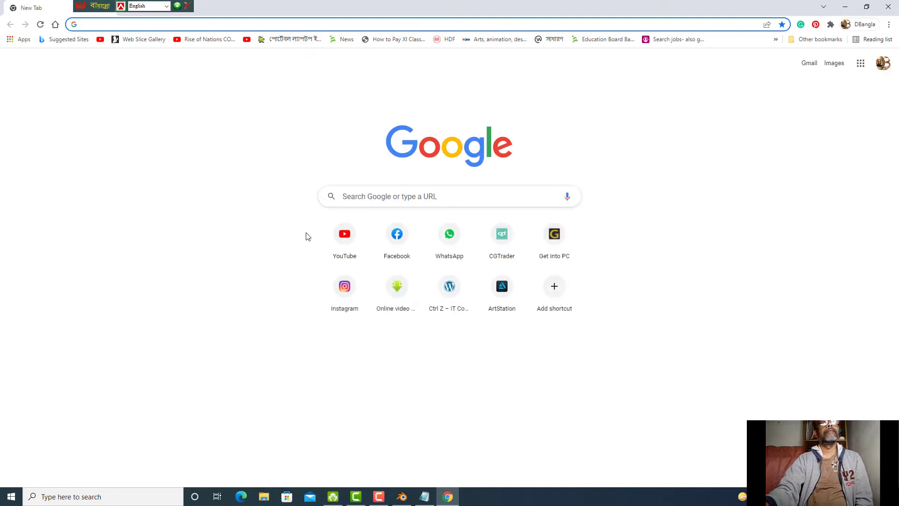
right_click(95, 25)
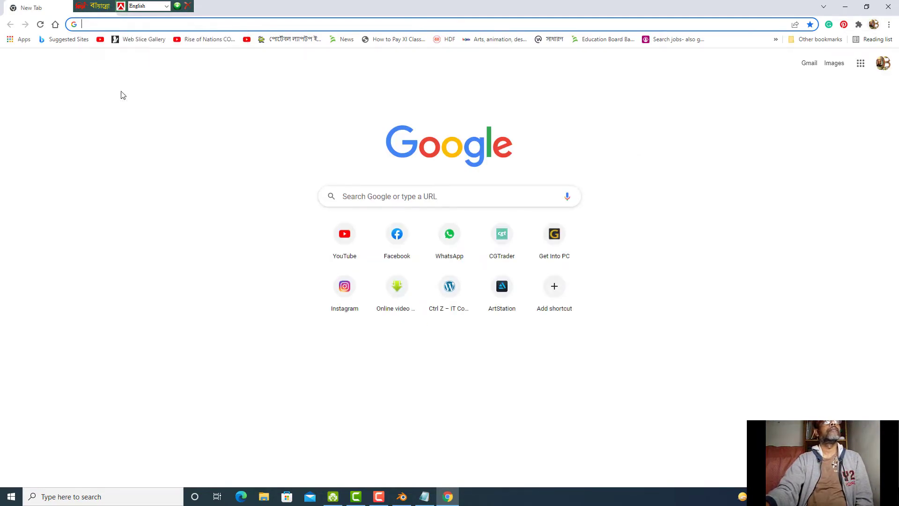
click(119, 91)
key(Return)
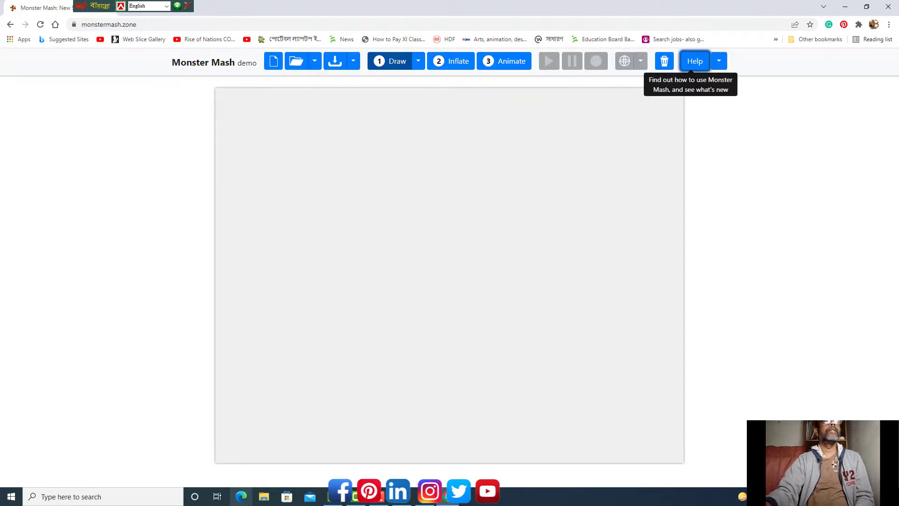
- View the recent Sparow image from File Explorer in the Photos viewer, and close both windows
click(264, 496)
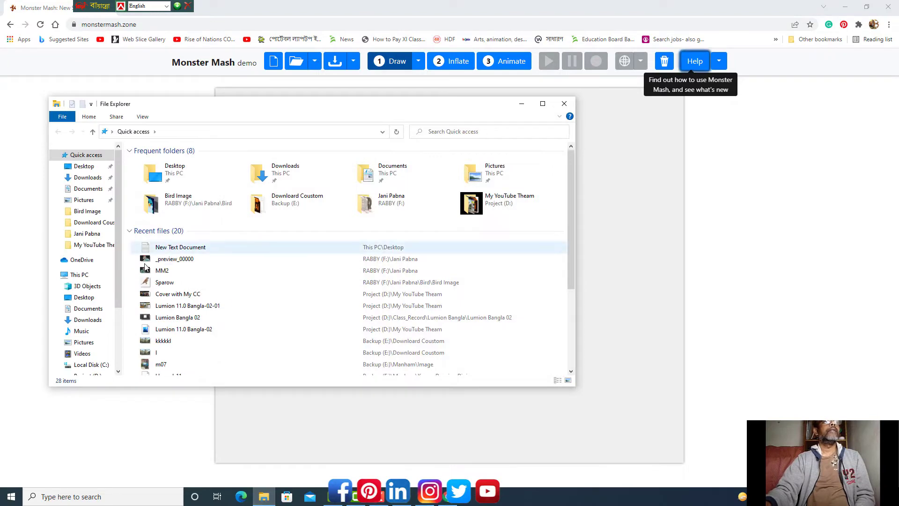
click(150, 282)
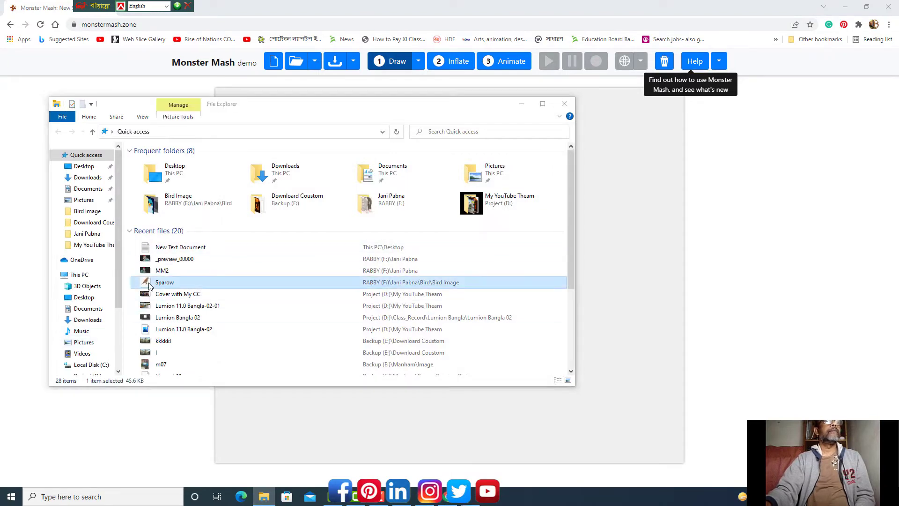
double_click(149, 284)
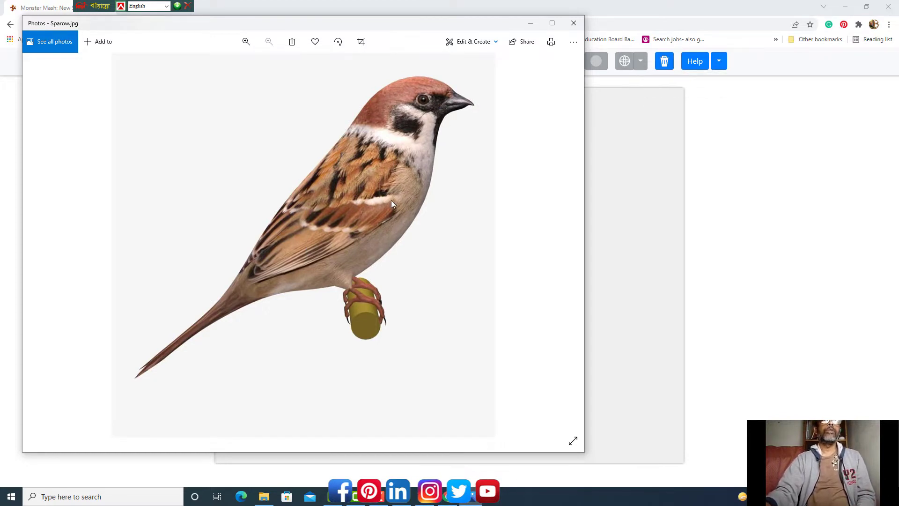
drag(363, 26, 513, 36)
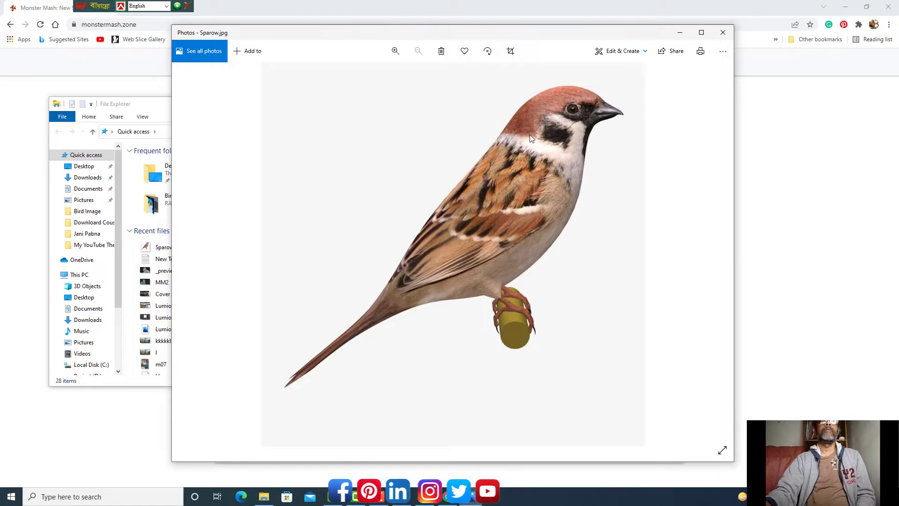
click(723, 32)
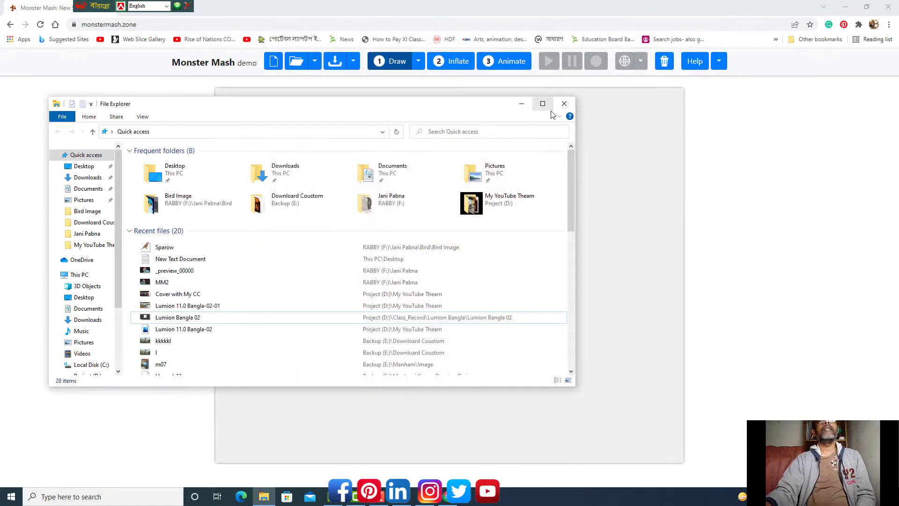
click(564, 104)
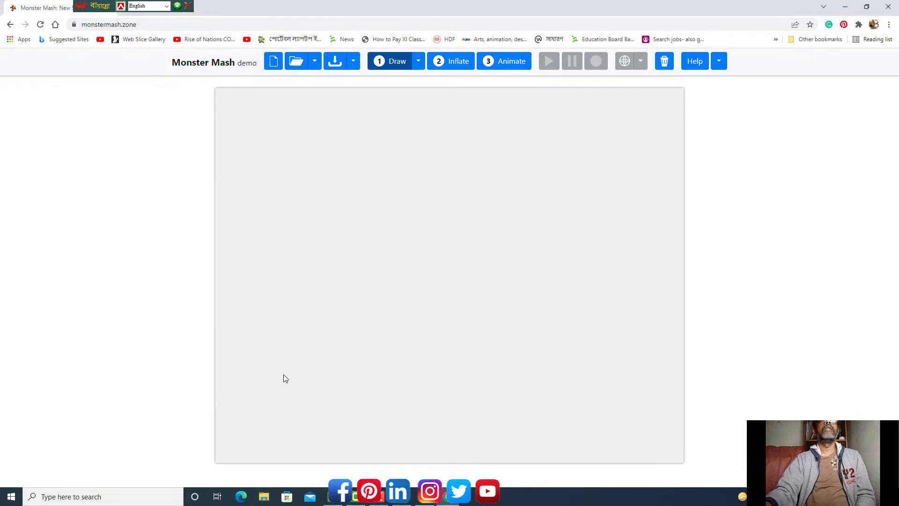
click(297, 66)
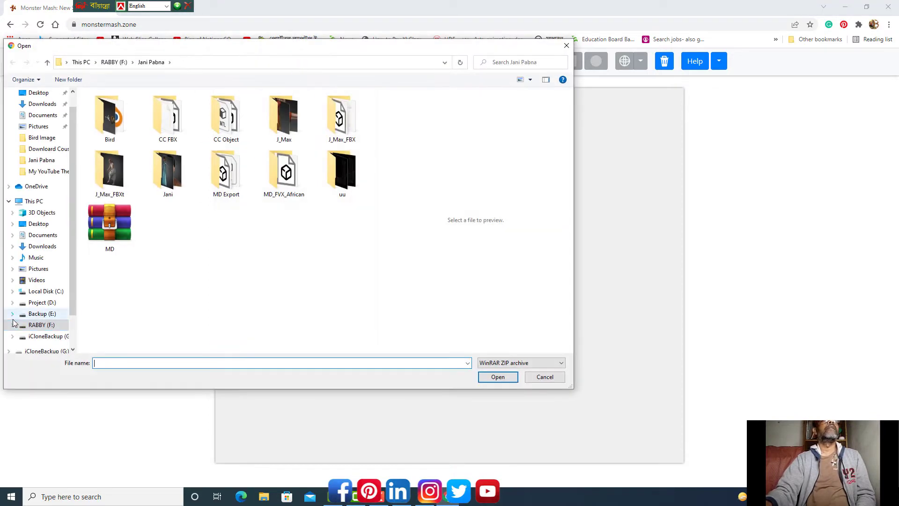
click(37, 325)
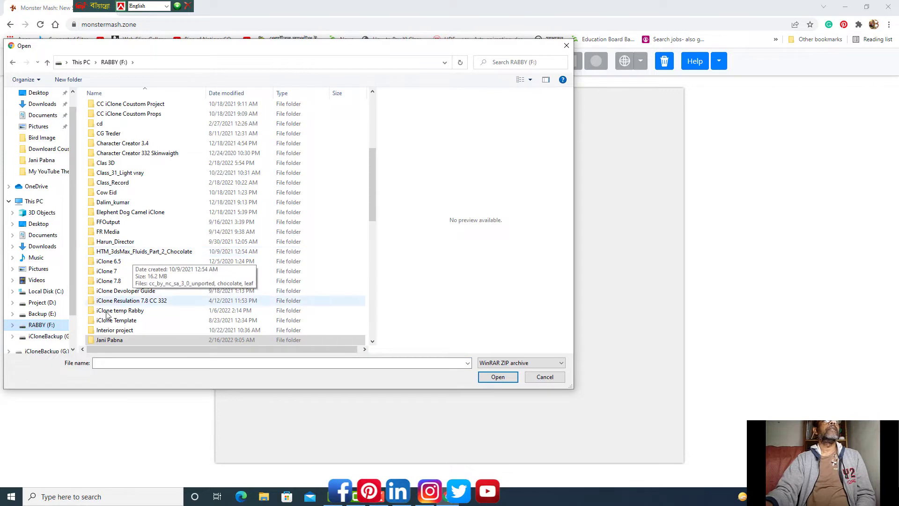
double_click(105, 340)
double_click(108, 119)
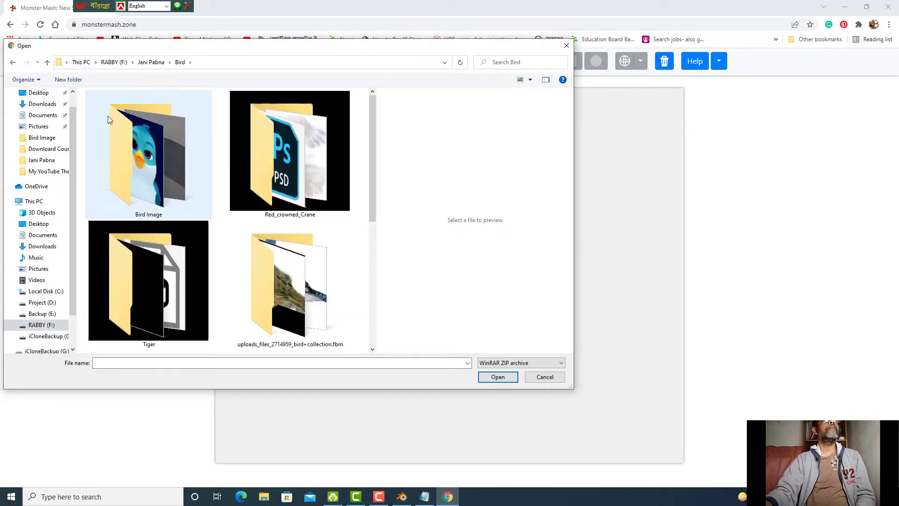
double_click(167, 165)
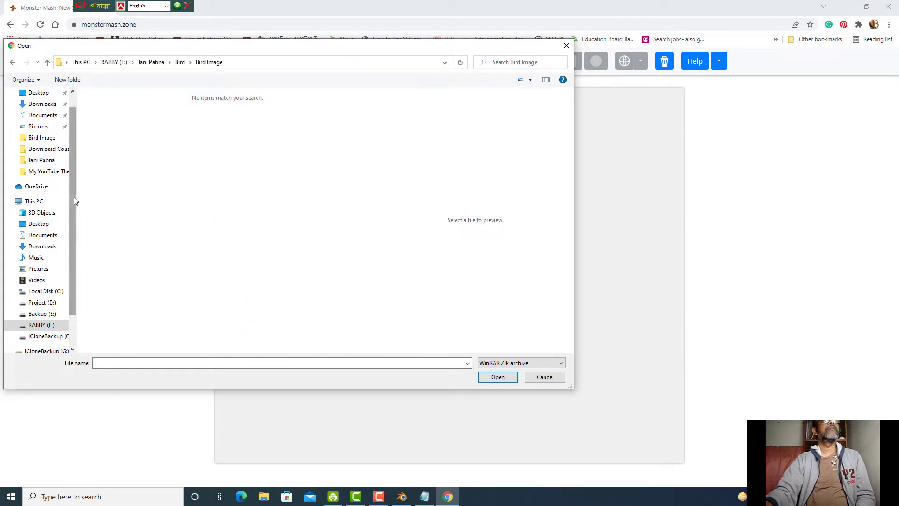
drag(74, 197, 74, 156)
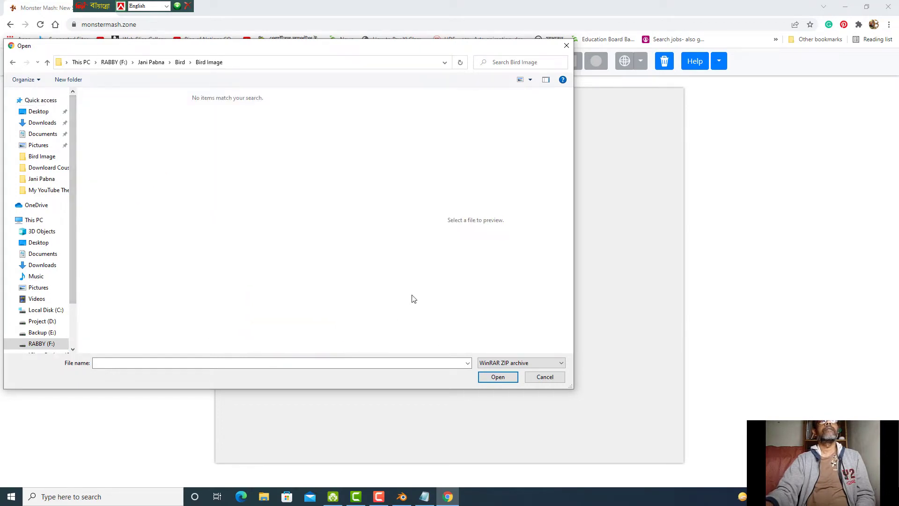
click(47, 62)
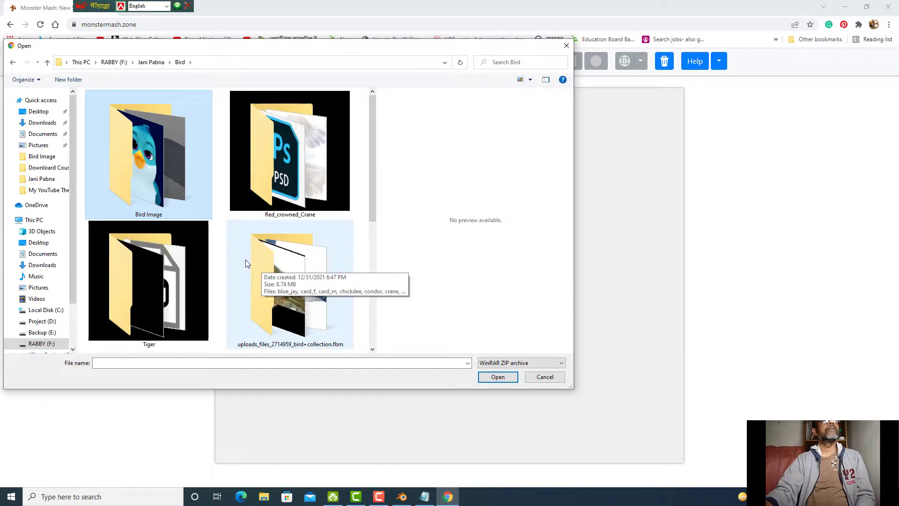
scroll(245, 263, down, 5)
scroll(246, 264, up, 5)
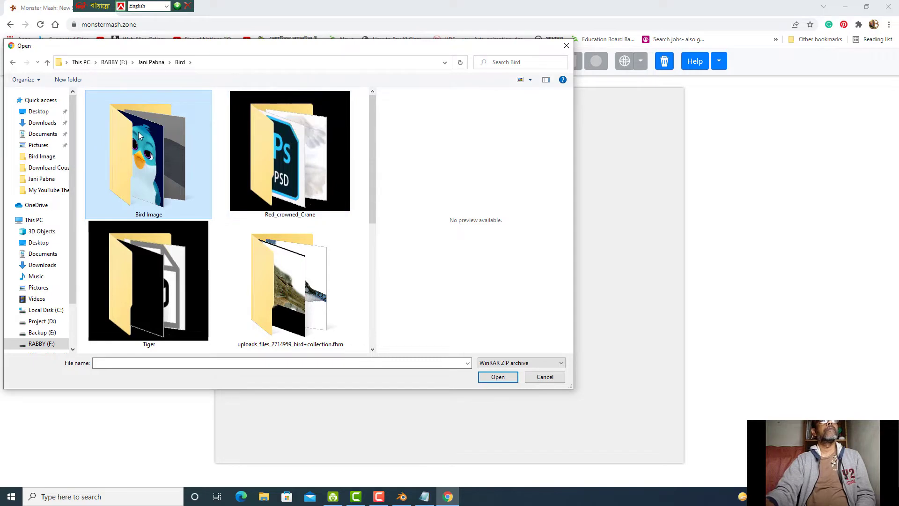
scroll(233, 257, down, 5)
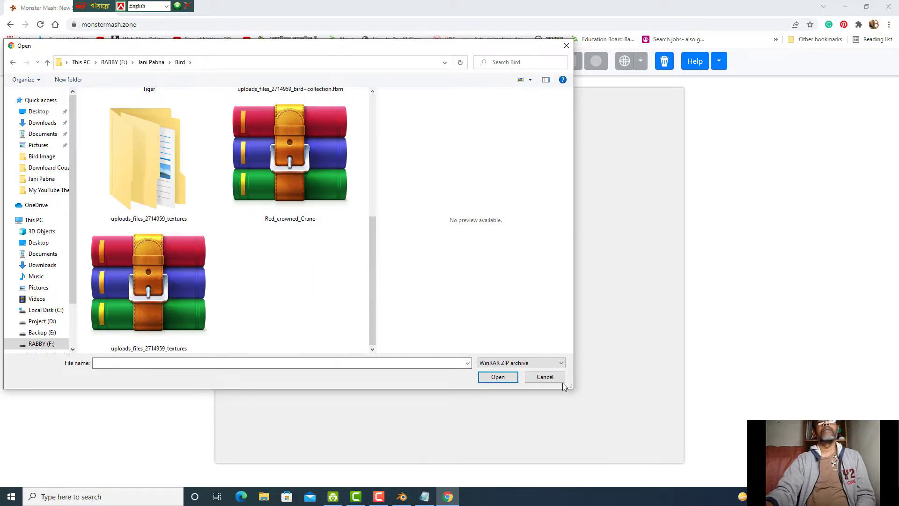
click(545, 376)
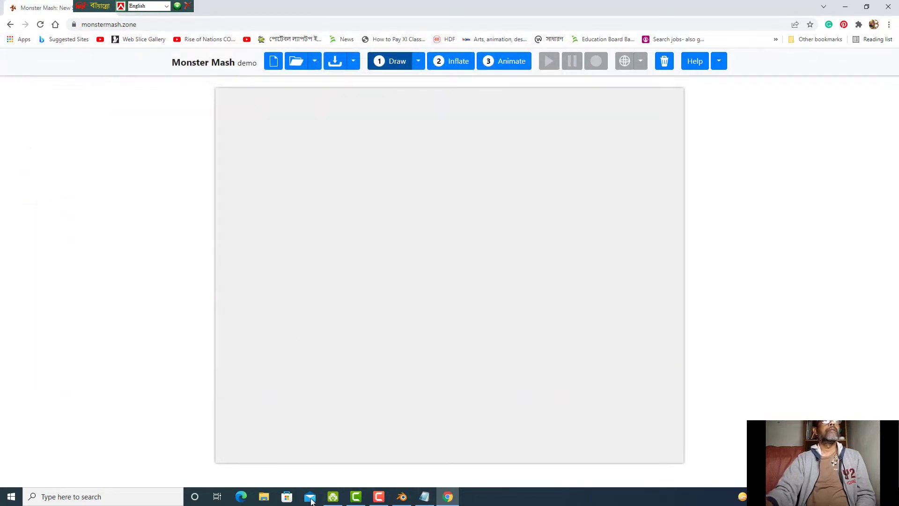
- Try to bring the Sparow image from File Explorer onto the drawing canvas, and return to the Monster Mash page
click(264, 497)
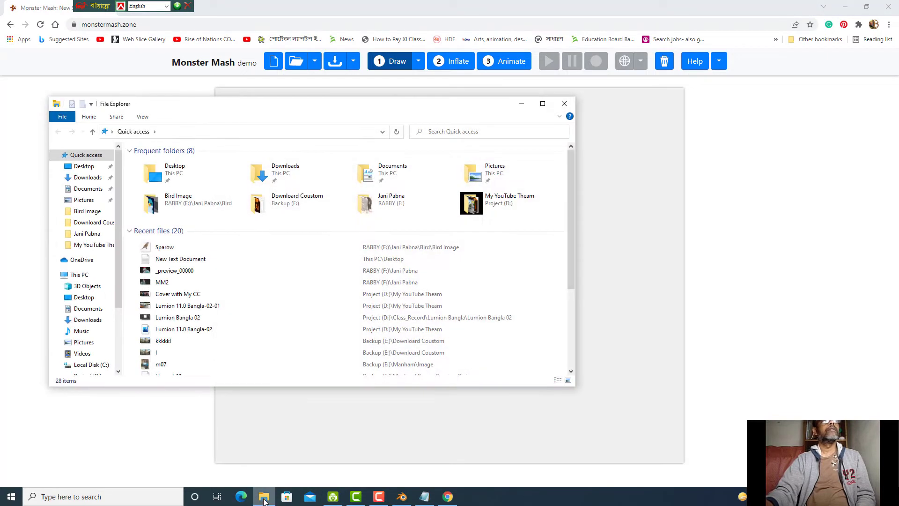
click(151, 251)
drag(152, 250, 611, 309)
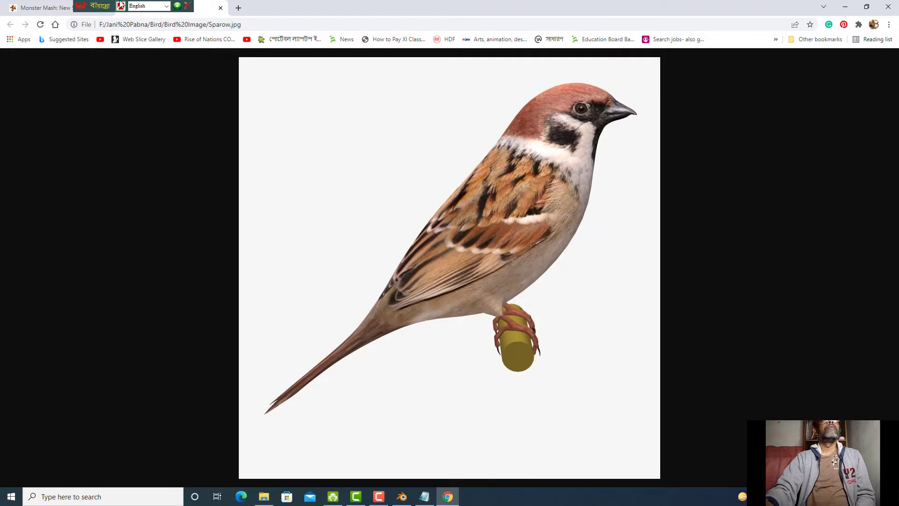
drag(88, 5, 418, 6)
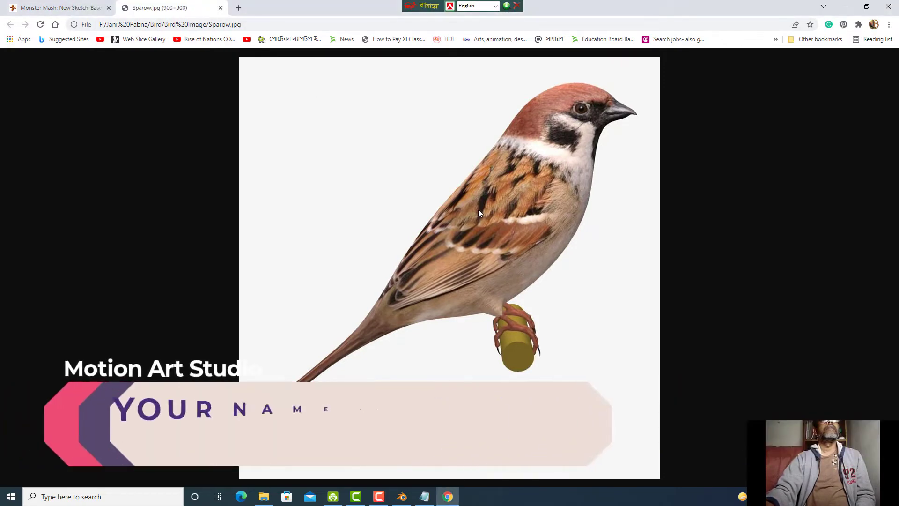
click(59, 8)
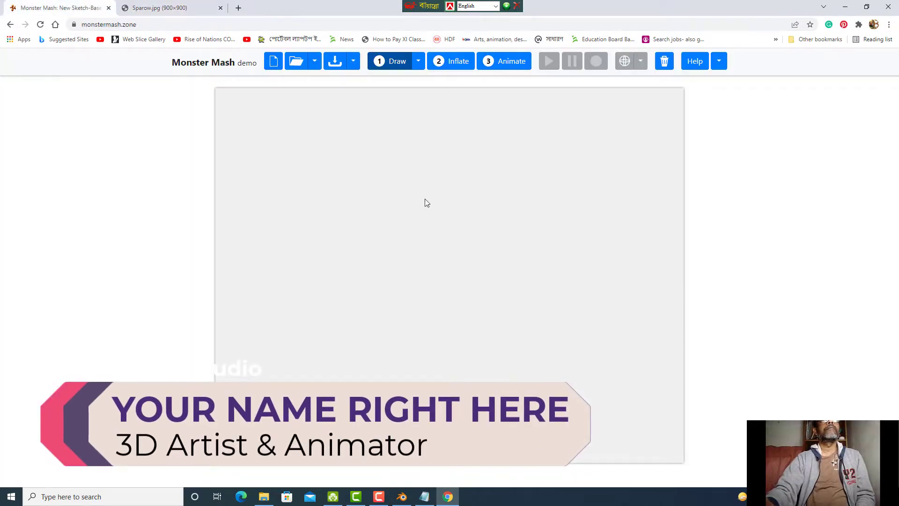
- Import the Sparow image from the Bird Image folder inside Bird as the template image
click(315, 61)
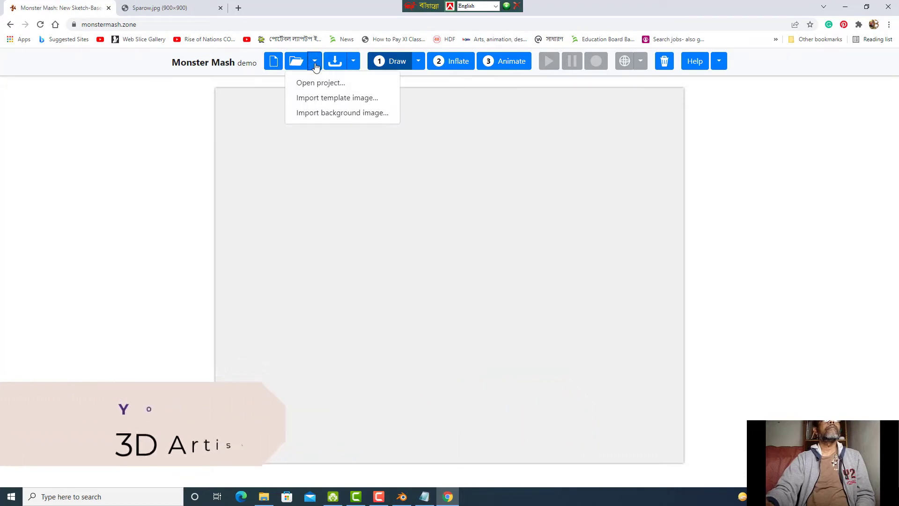
click(314, 99)
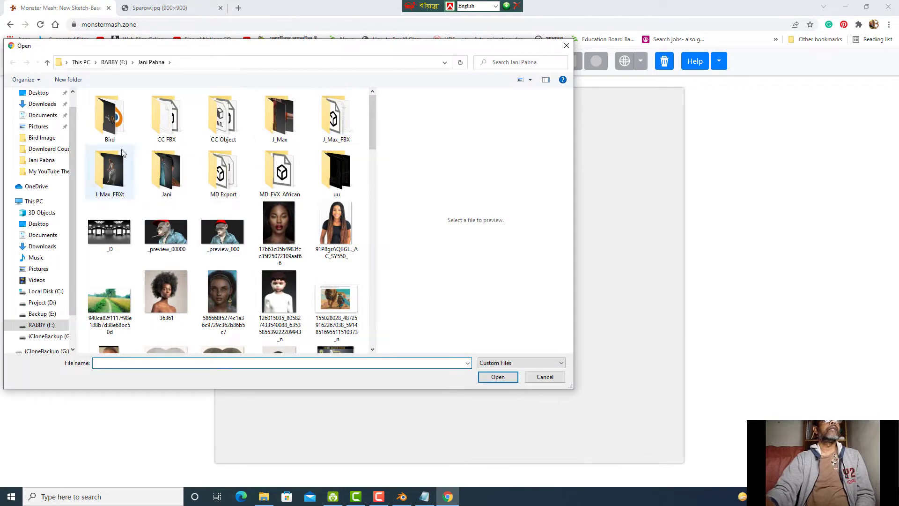
double_click(111, 112)
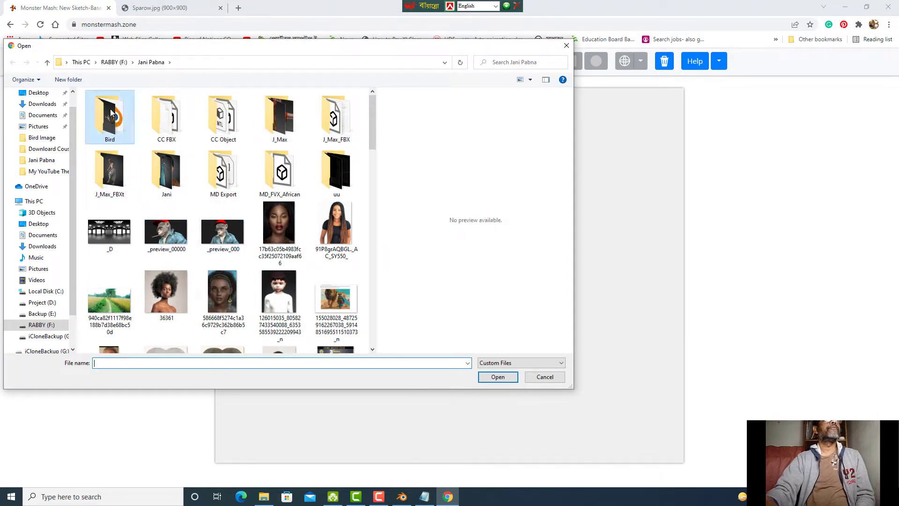
double_click(127, 138)
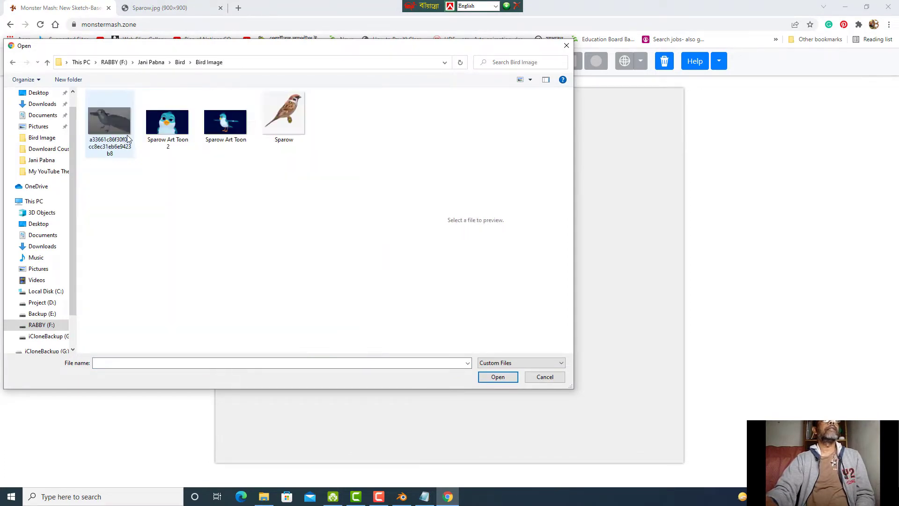
click(286, 112)
click(508, 380)
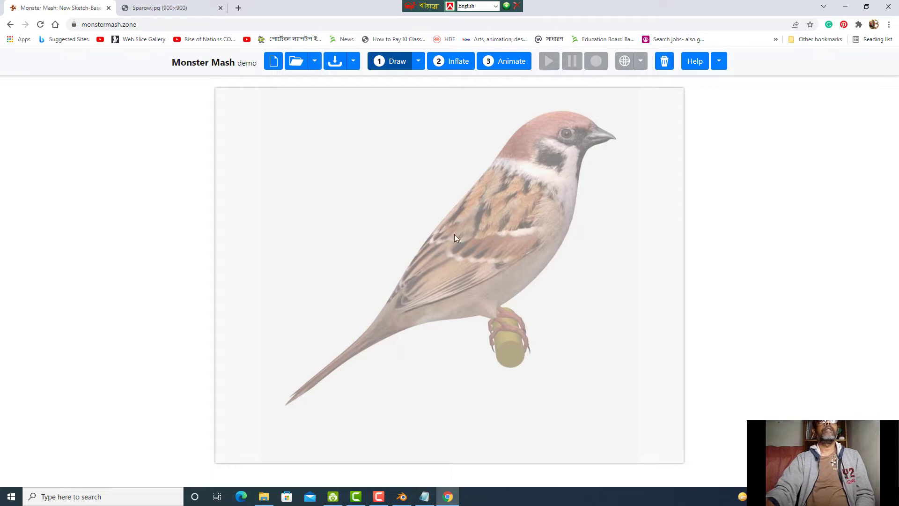
- Trace the sparrow's closed body outline in Draw mode, from the beak along the back to the tail and back along the belly
click(393, 65)
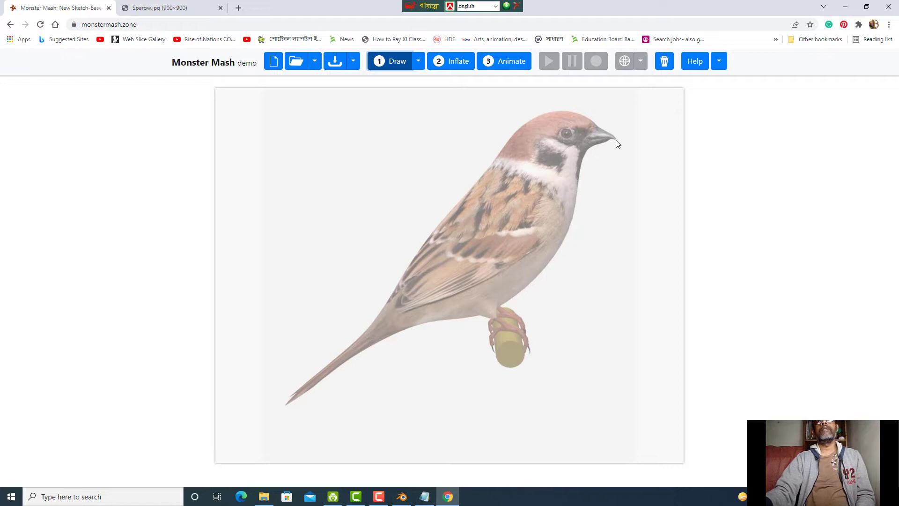
drag(616, 139, 569, 117)
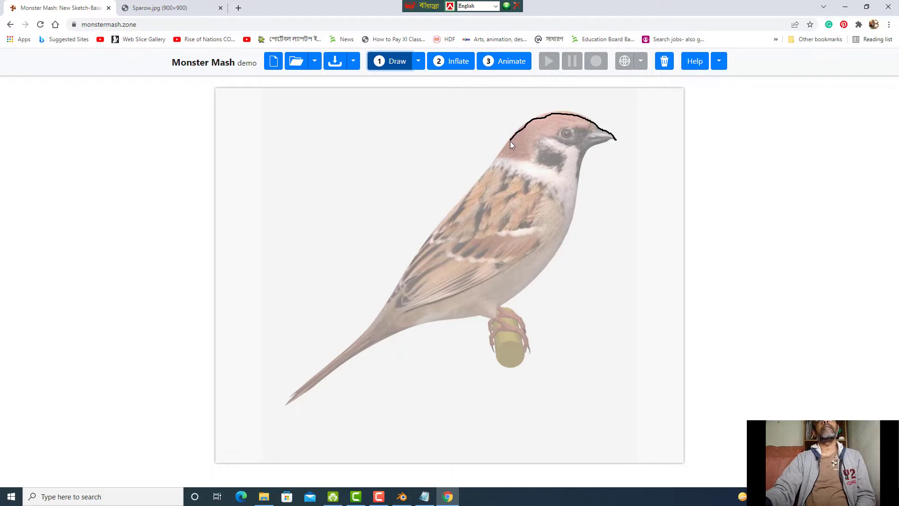
drag(501, 151, 499, 156)
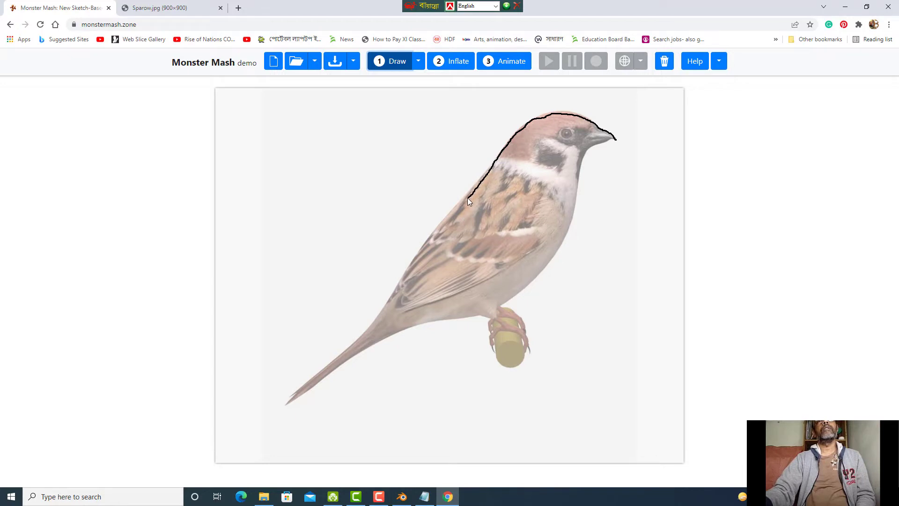
drag(445, 220, 438, 228)
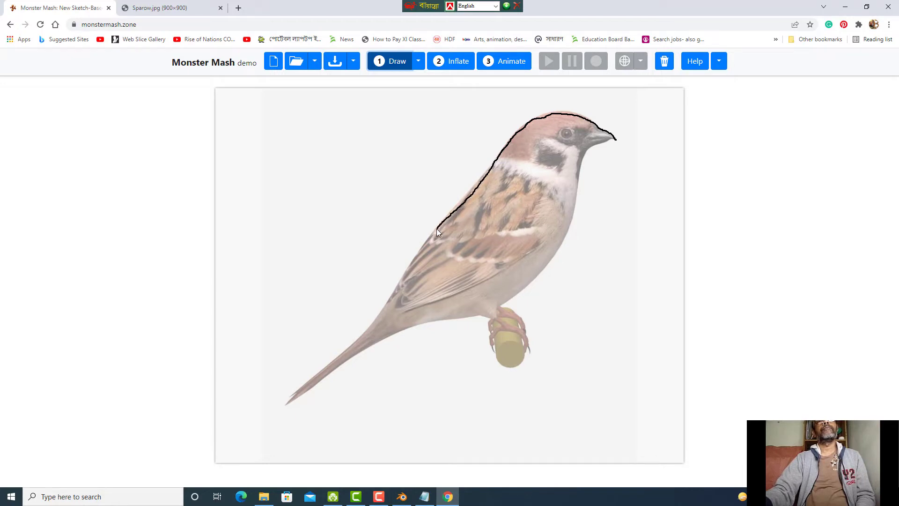
drag(413, 262, 409, 270)
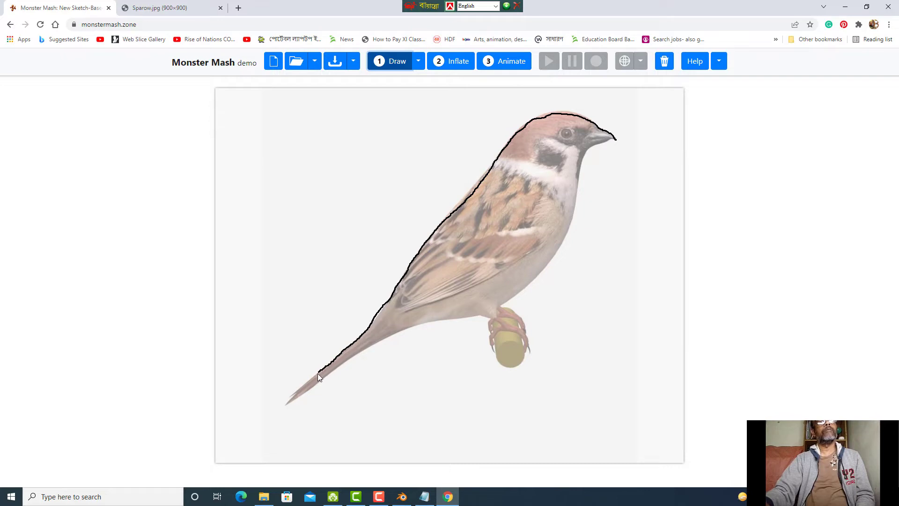
mouse_move(291, 398)
mouse_down()
mouse_move(286, 404)
mouse_move(305, 398)
mouse_move(372, 347)
mouse_move(421, 325)
mouse_move(484, 316)
mouse_move(535, 283)
mouse_move(573, 222)
mouse_move(587, 153)
mouse_move(612, 140)
mouse_up()
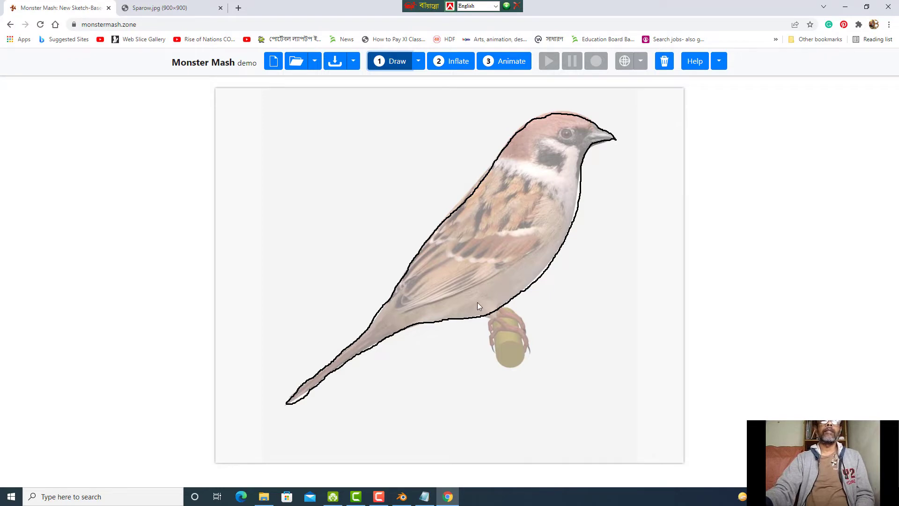
- Draw the sparrow's leg as an open outline with claws, starting and ending inside the belly, and duplicate it for the body's other side
drag(458, 300, 483, 319)
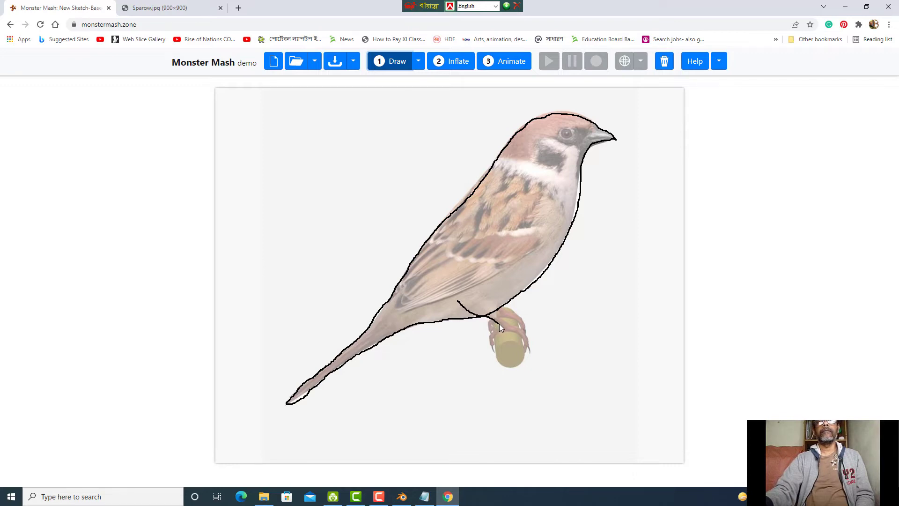
drag(497, 328, 490, 343)
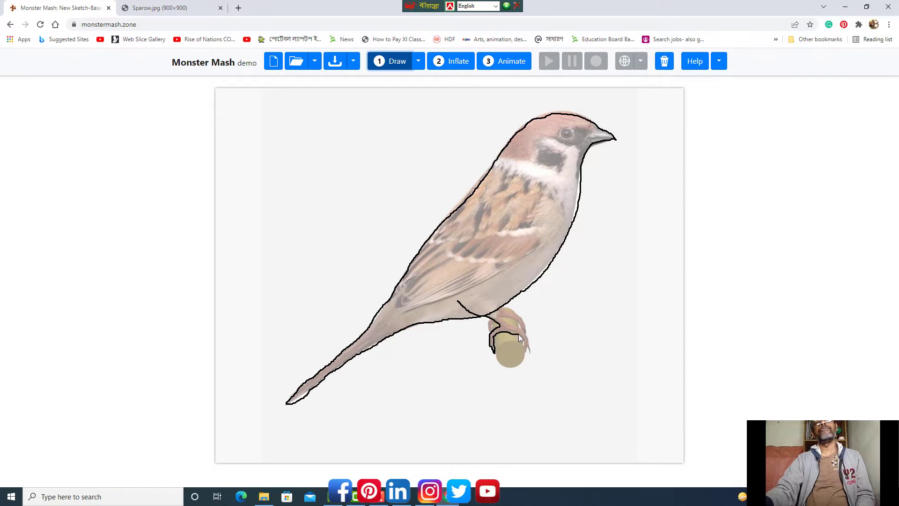
mouse_move(524, 348)
mouse_down()
mouse_move(529, 338)
mouse_move(499, 315)
mouse_move(497, 276)
mouse_up()
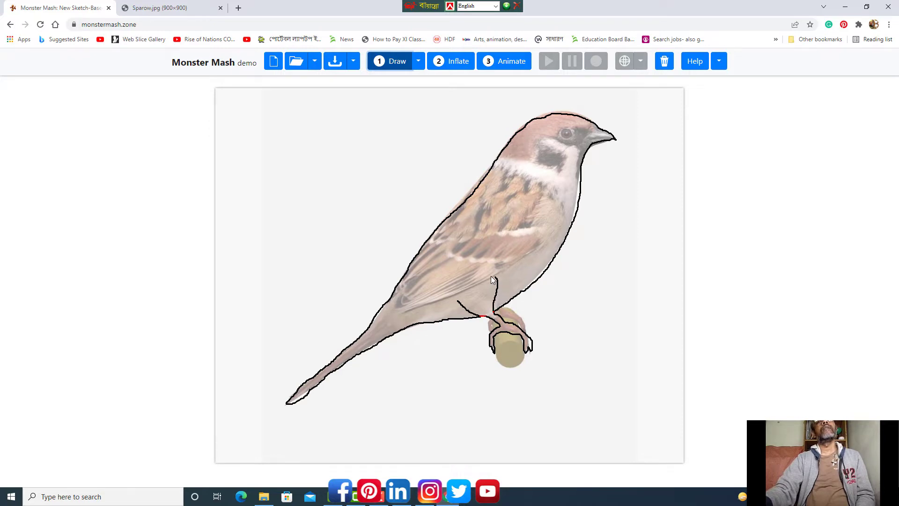
click(504, 322)
click(504, 322)
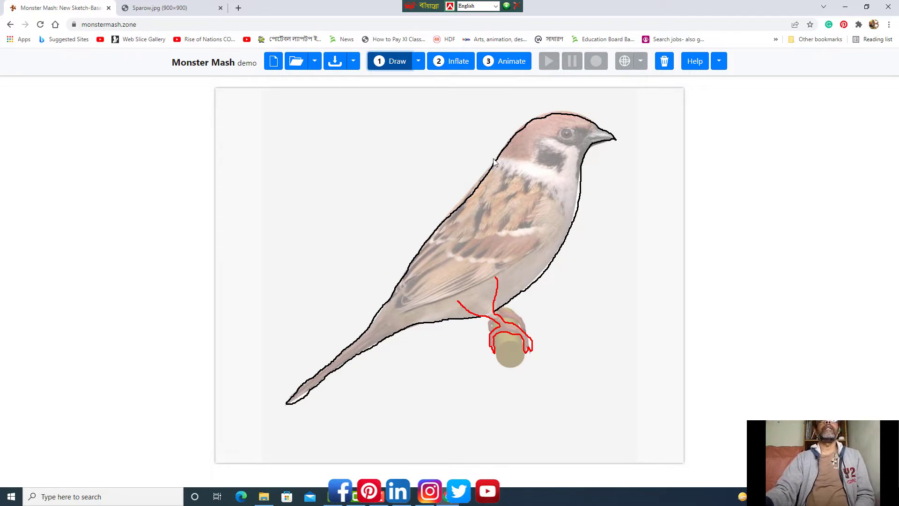
- Inflate the drawing into a 3D bird and rotate it to inspect the front and side
click(453, 65)
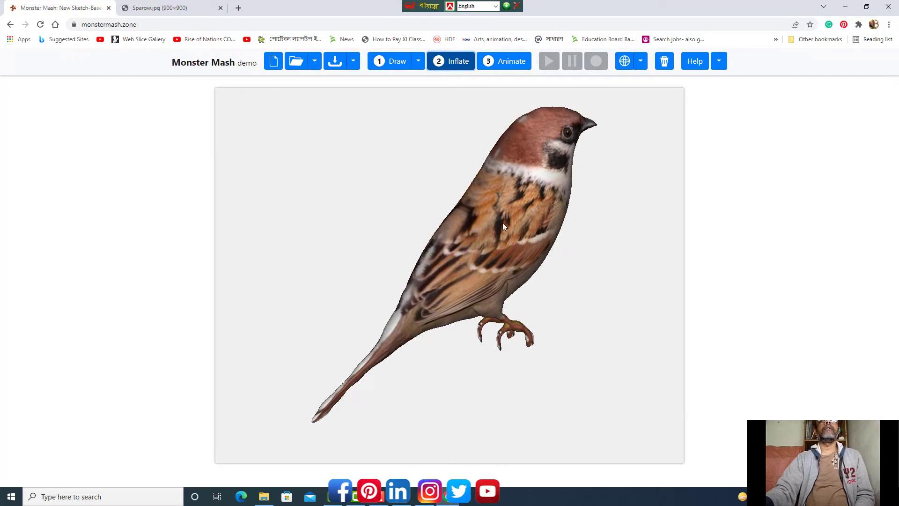
click(624, 61)
drag(520, 243, 424, 252)
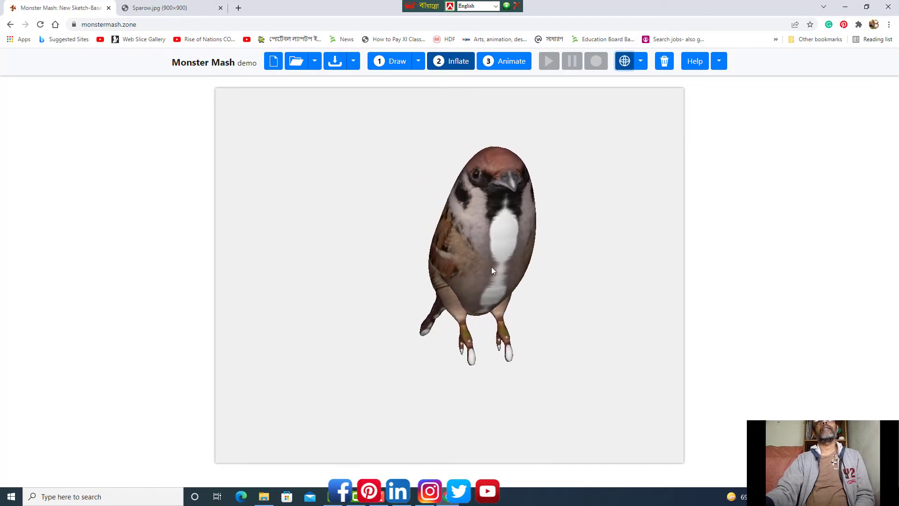
drag(488, 251, 537, 254)
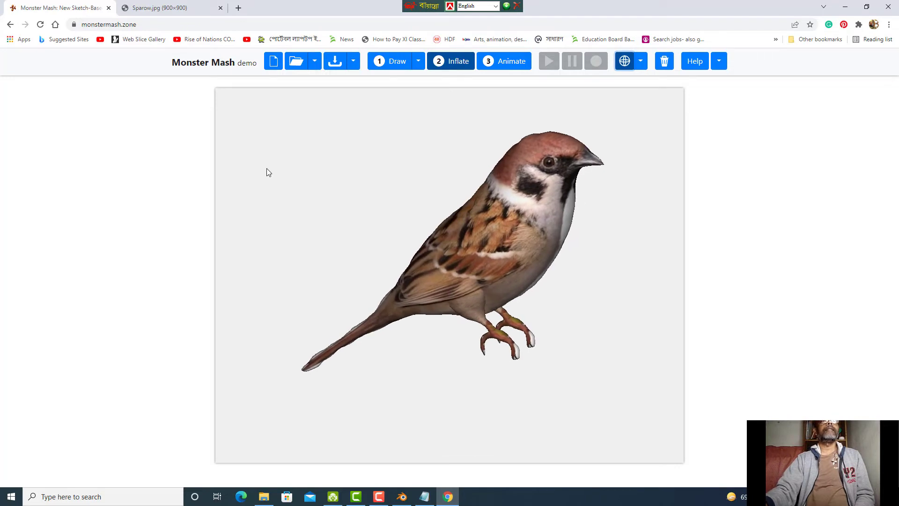
- Check the available export formats for the inflated bird and turn off view rotation
click(353, 62)
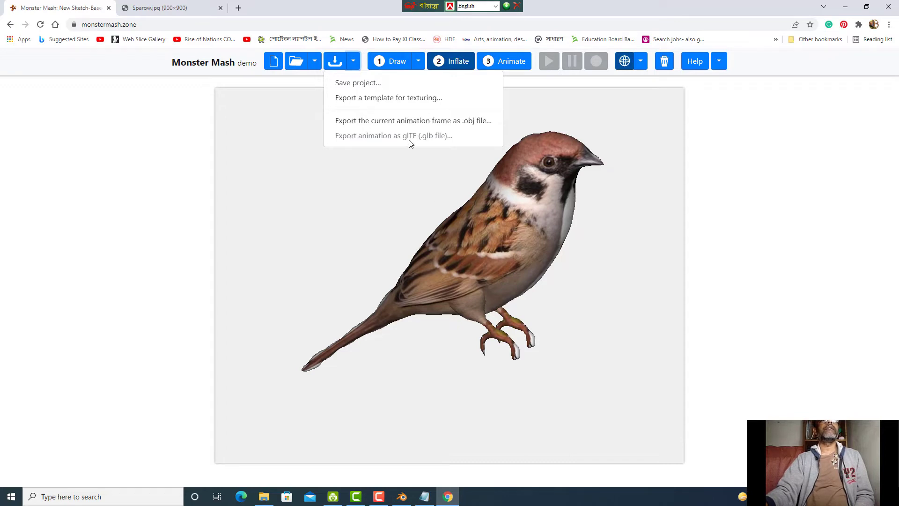
click(418, 189)
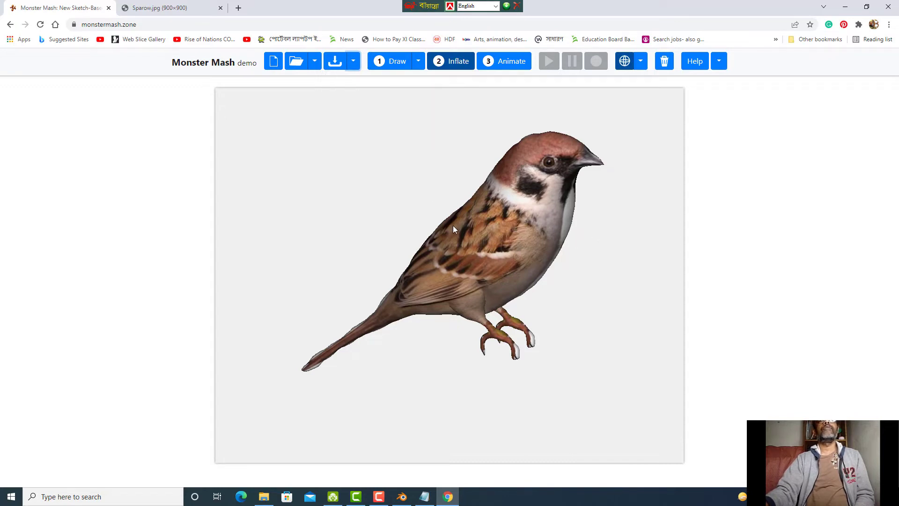
click(624, 61)
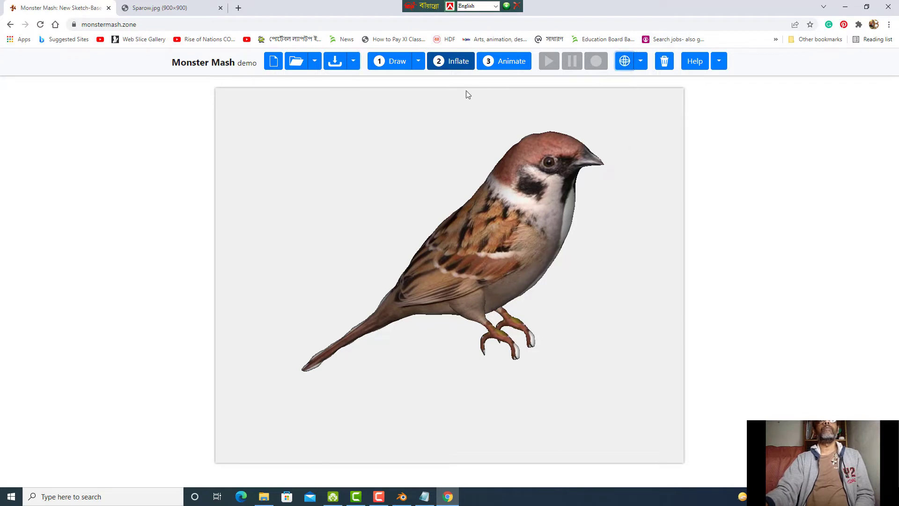
click(352, 62)
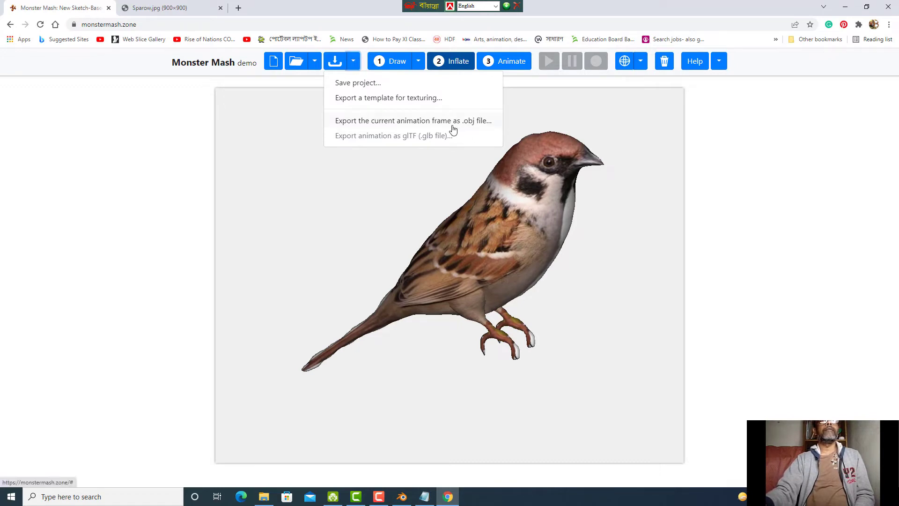
click(503, 90)
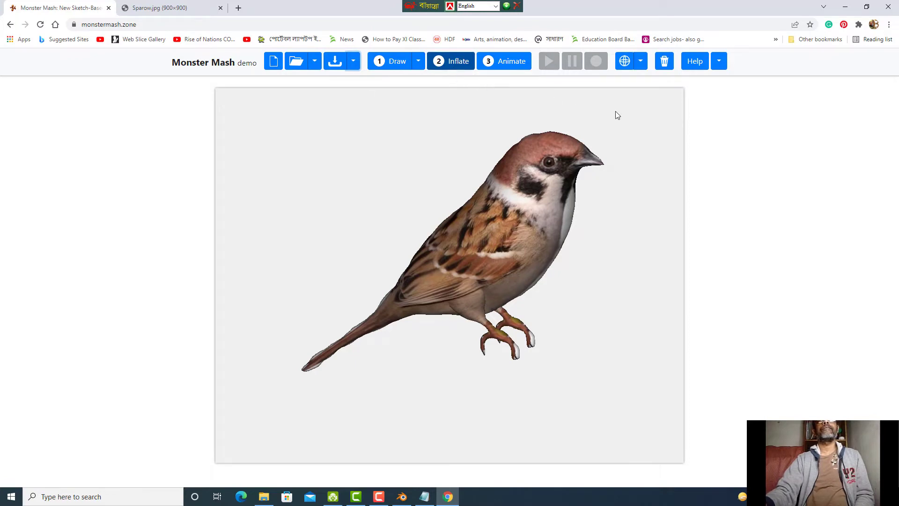
- Switch to Animate mode and place control points on the tail tip, tail base, wing, neck, head and beak
click(508, 66)
click(294, 397)
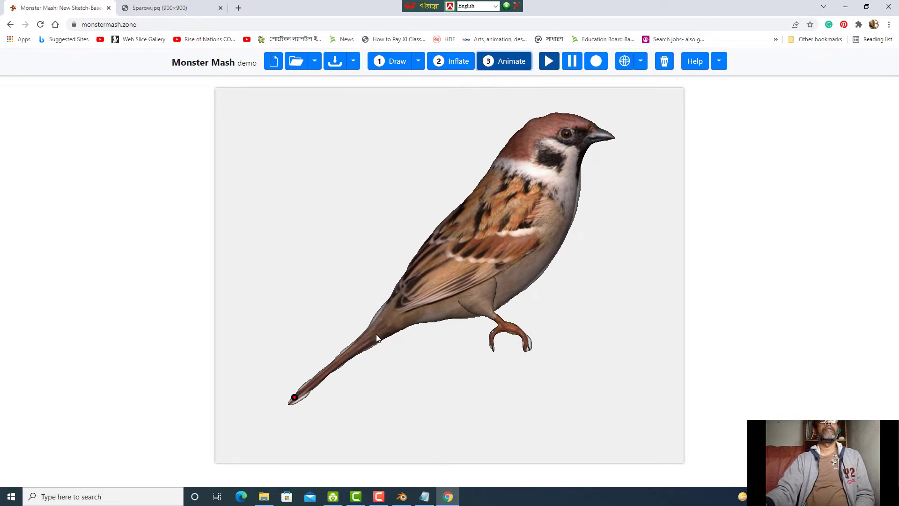
click(395, 315)
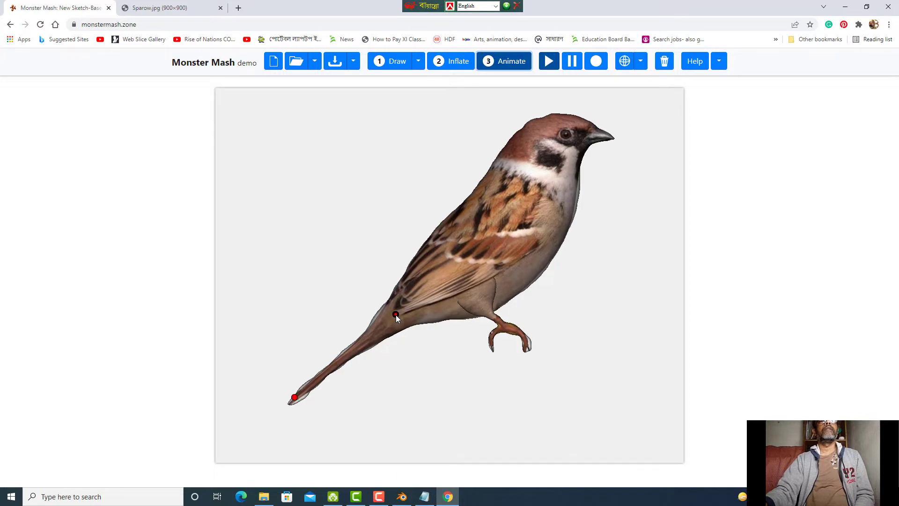
click(484, 243)
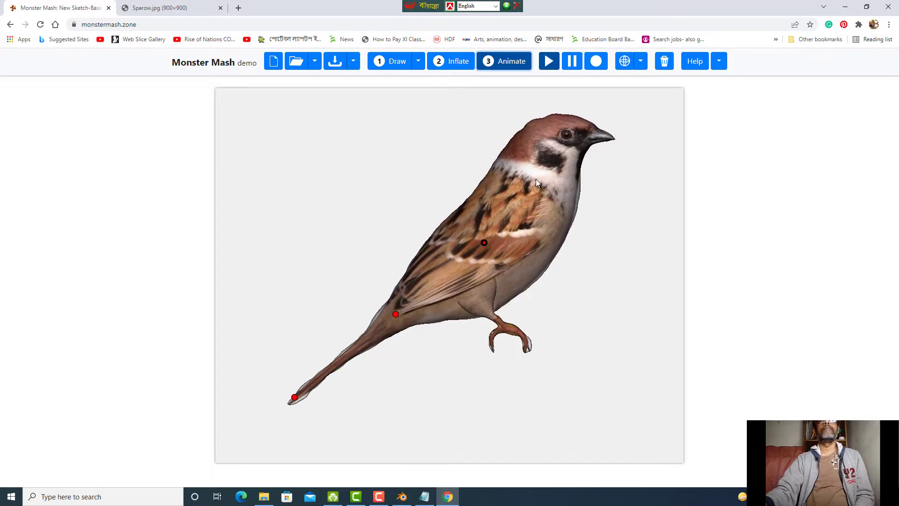
click(534, 180)
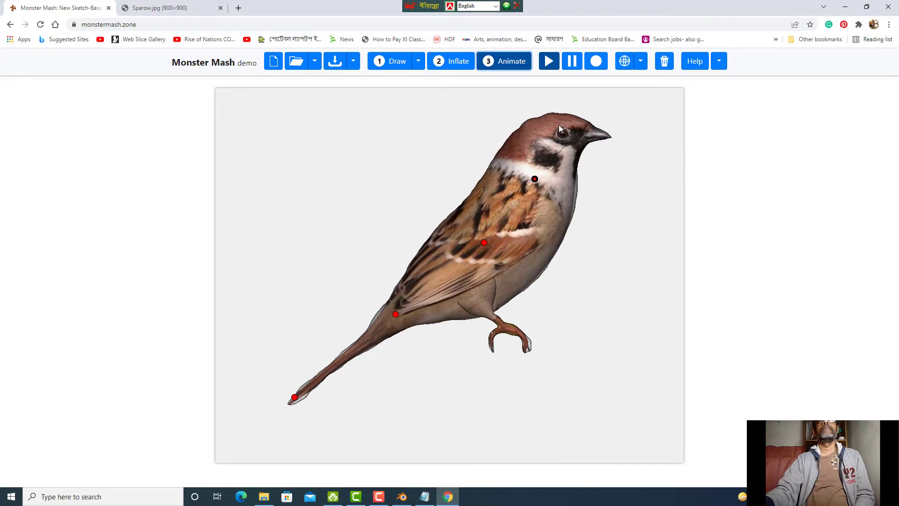
click(568, 127)
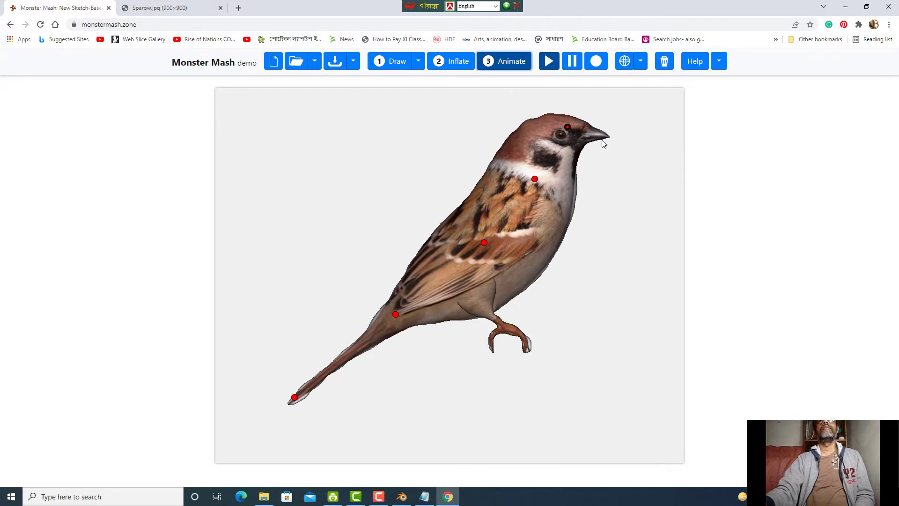
click(602, 135)
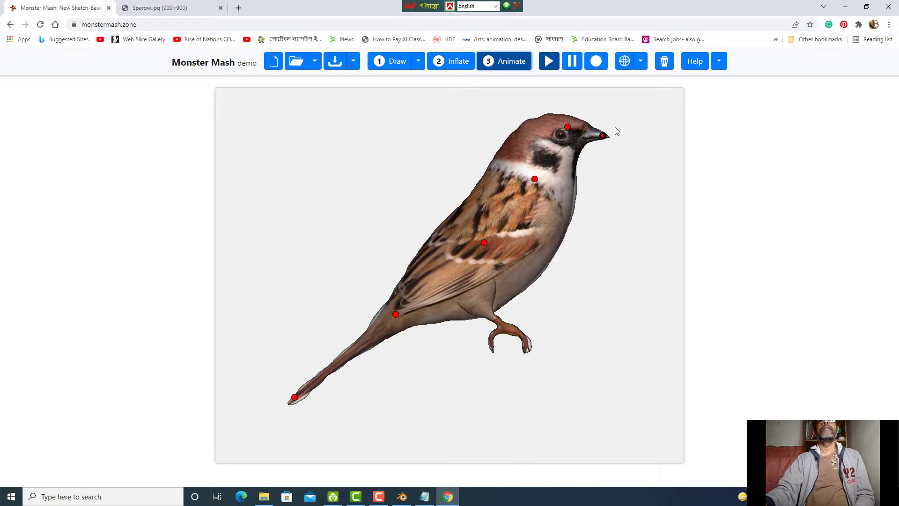
- Record a small up-and-down motion of the beak's control point and pause the playback
click(596, 61)
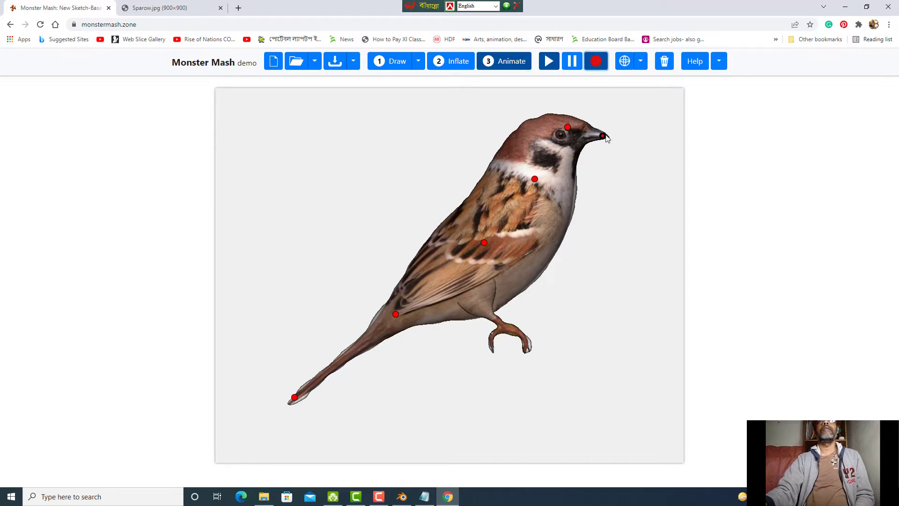
mouse_move(603, 136)
mouse_down()
mouse_move(606, 122)
mouse_move(611, 145)
mouse_up()
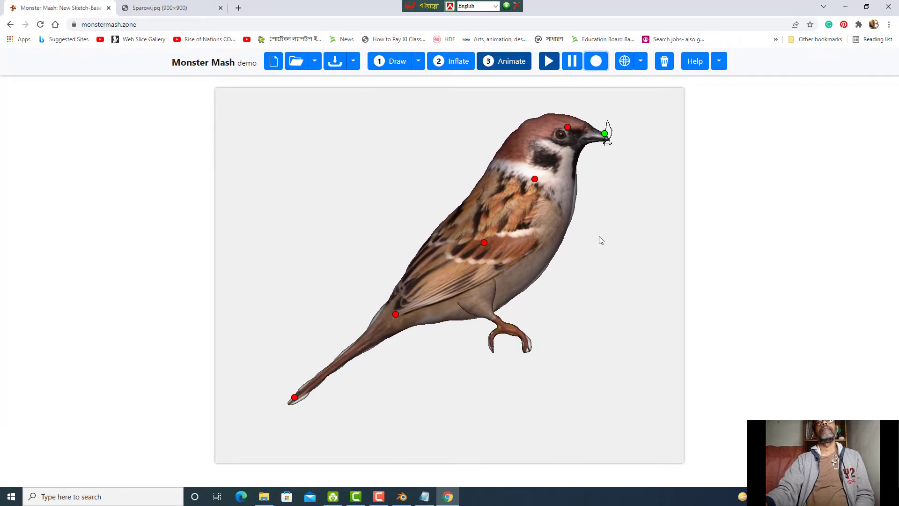
click(570, 64)
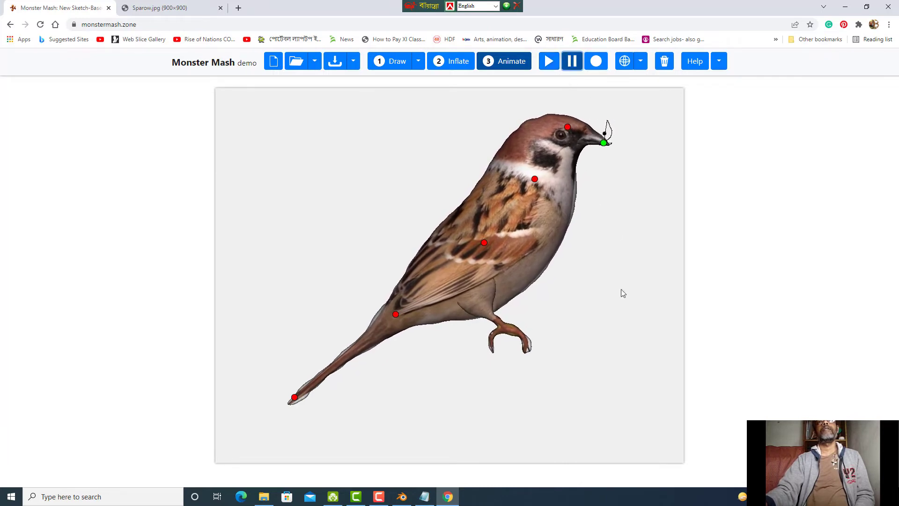
- Remove the control points from the bird, working from the tail tip up to the head and beak
click(294, 398)
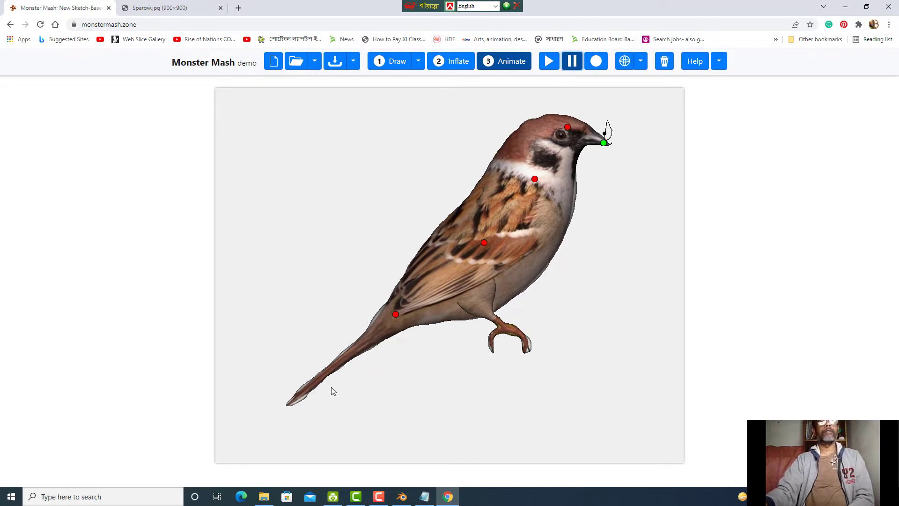
click(396, 314)
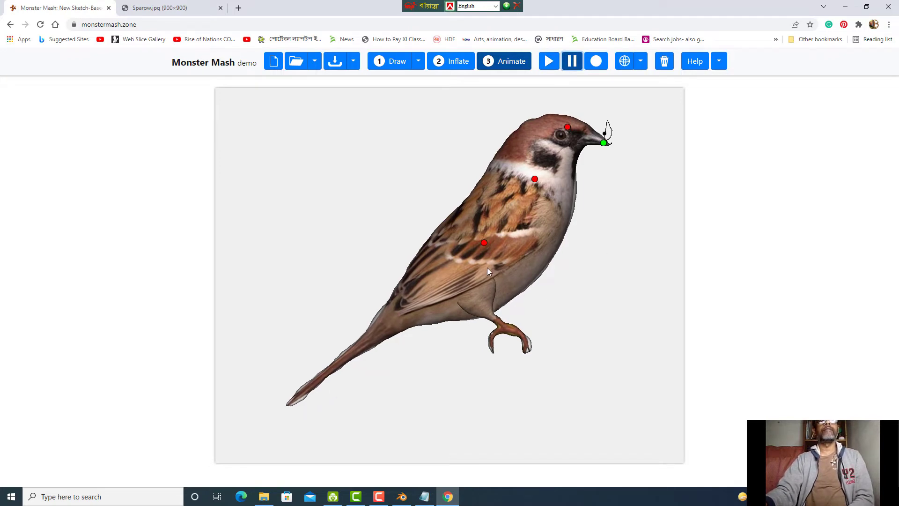
click(484, 243)
click(535, 179)
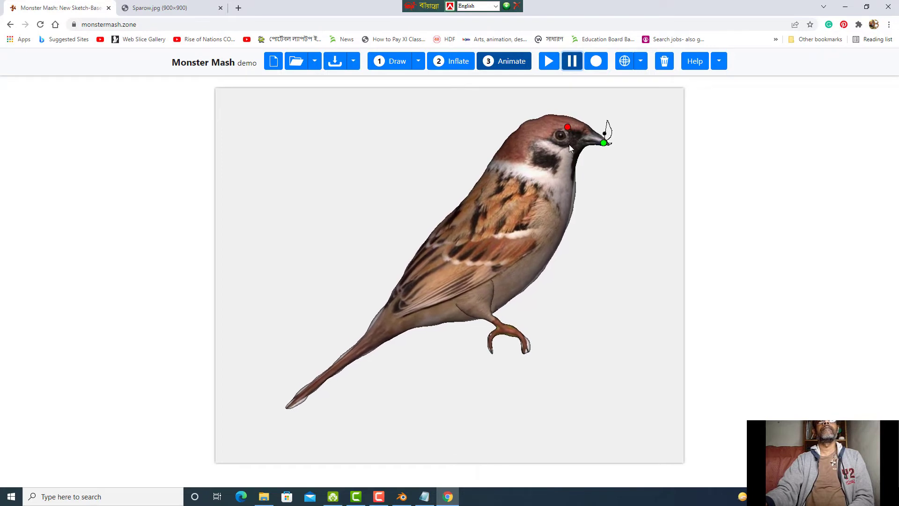
click(567, 127)
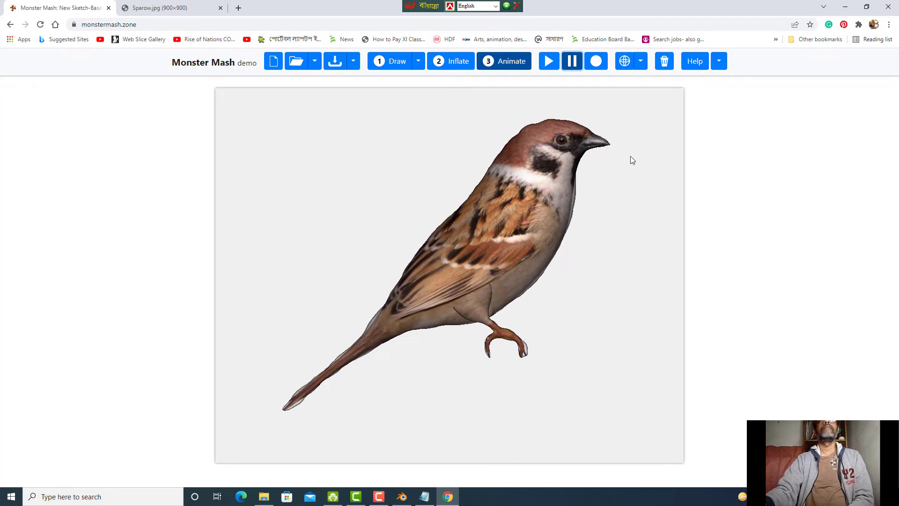
- Export the bird as a full-quality glTF file named mm_project in the Manham folder on drive E, and close the export dialog
click(355, 62)
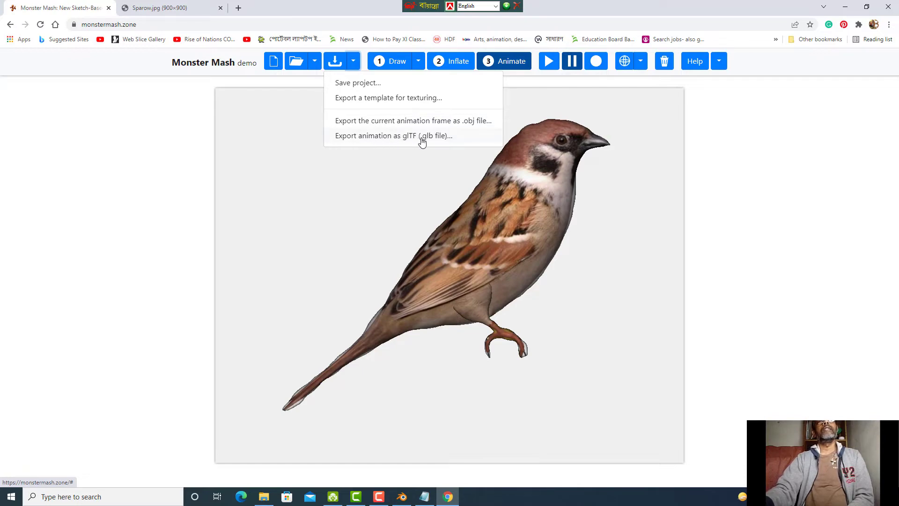
click(387, 136)
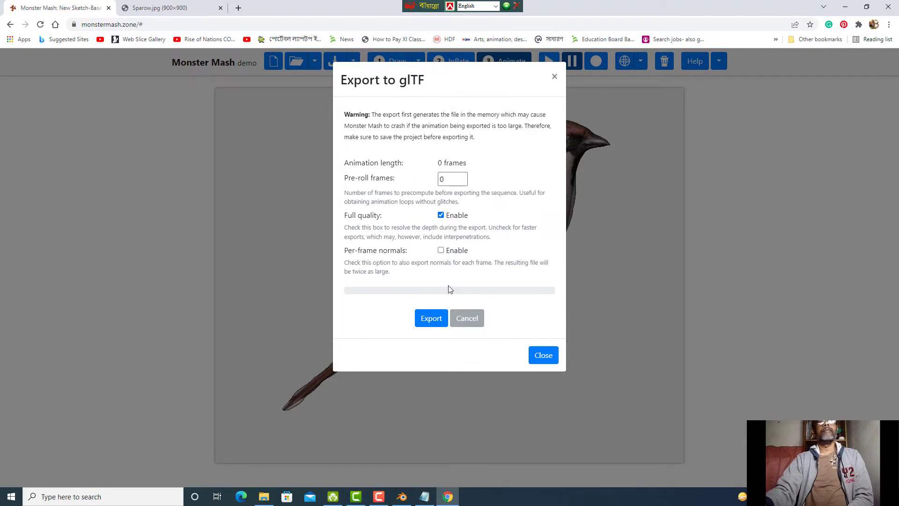
click(429, 323)
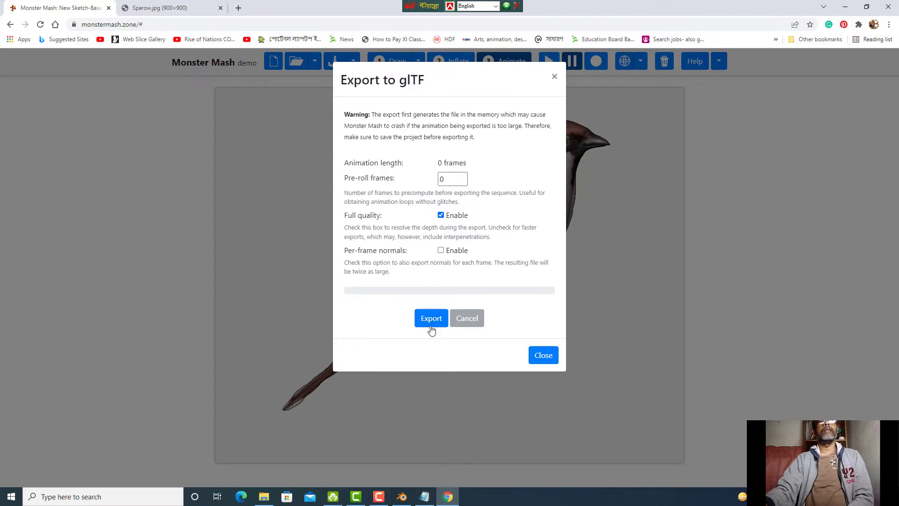
click(433, 321)
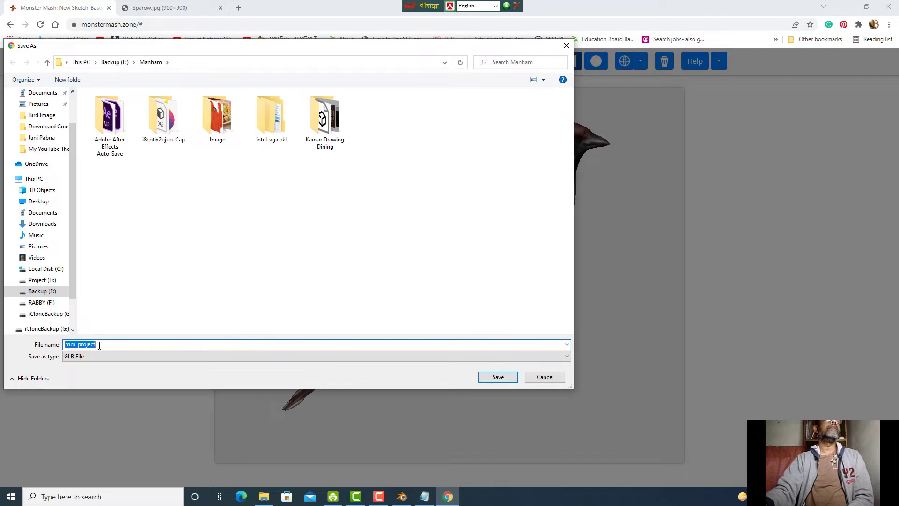
click(499, 378)
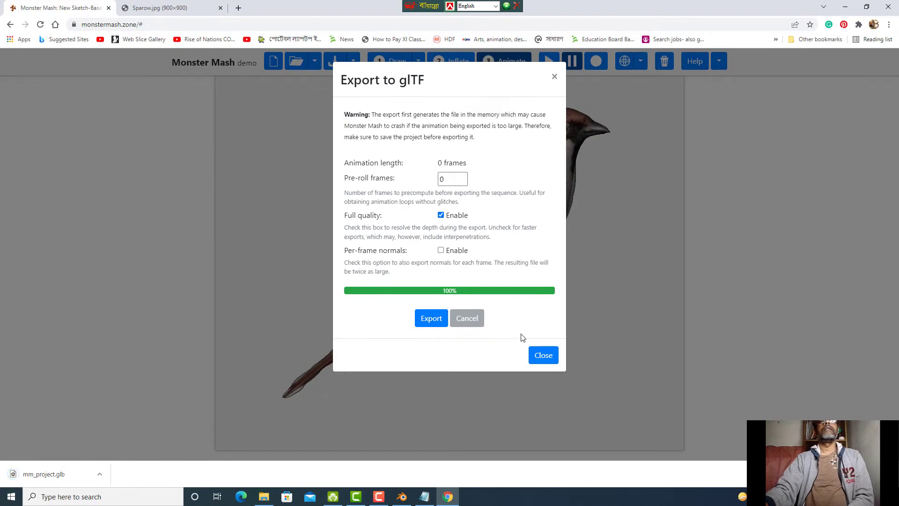
click(541, 356)
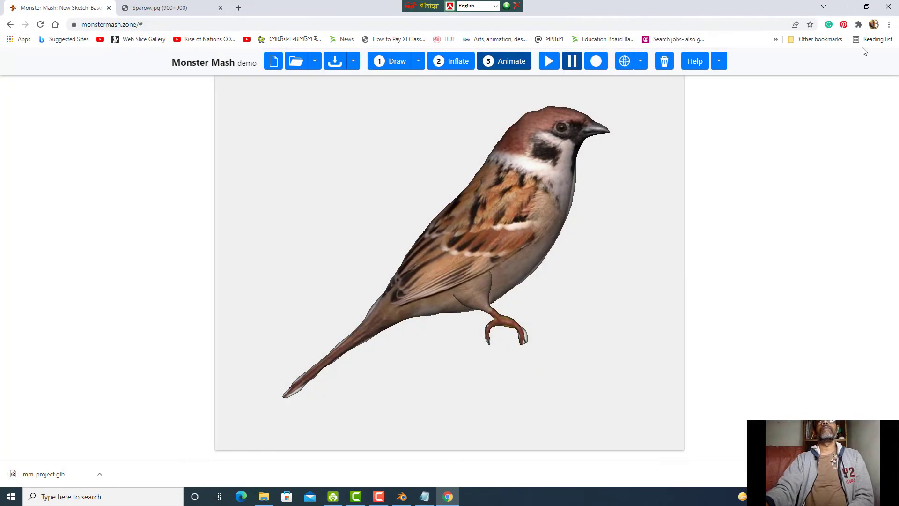
- Minimize the browser and File Explorer windows and switch to Blender
click(848, 9)
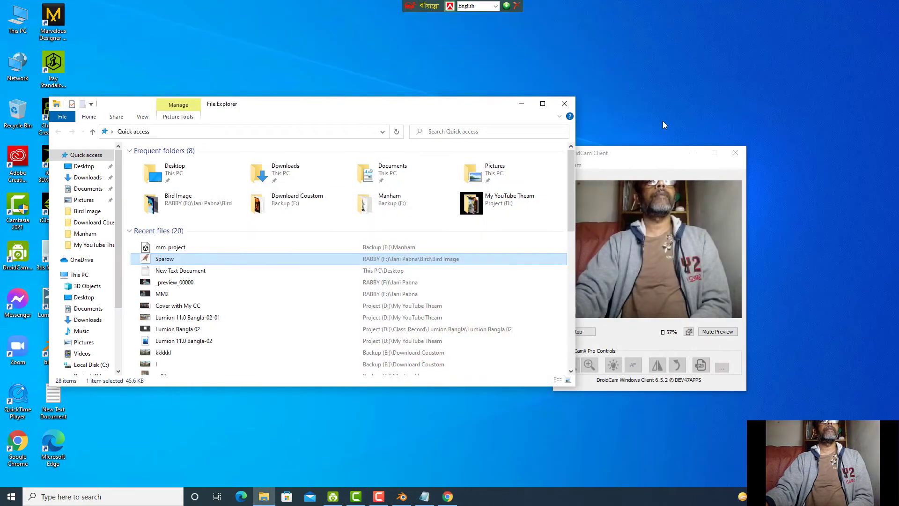
click(524, 109)
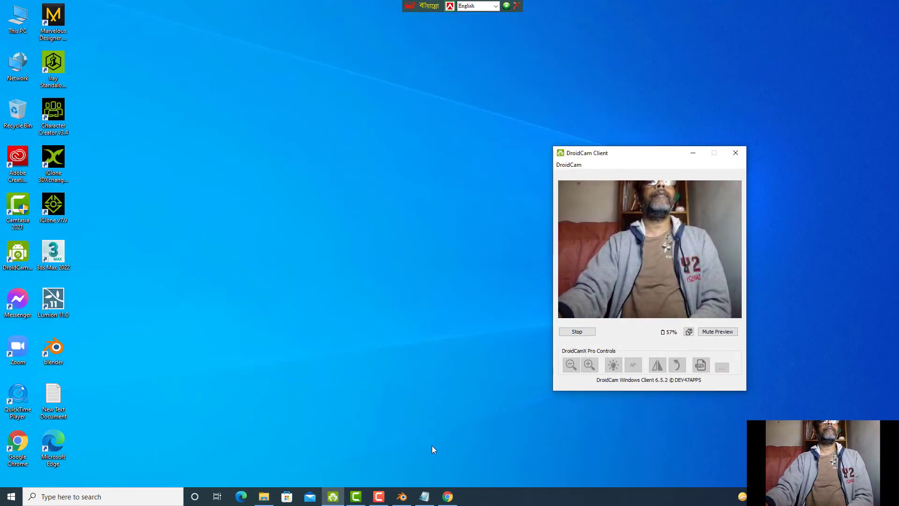
click(447, 497)
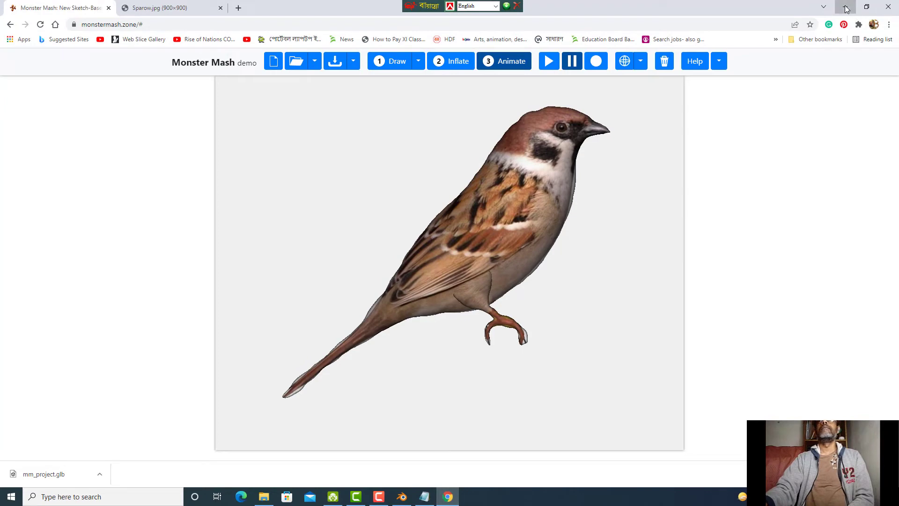
click(846, 8)
click(401, 497)
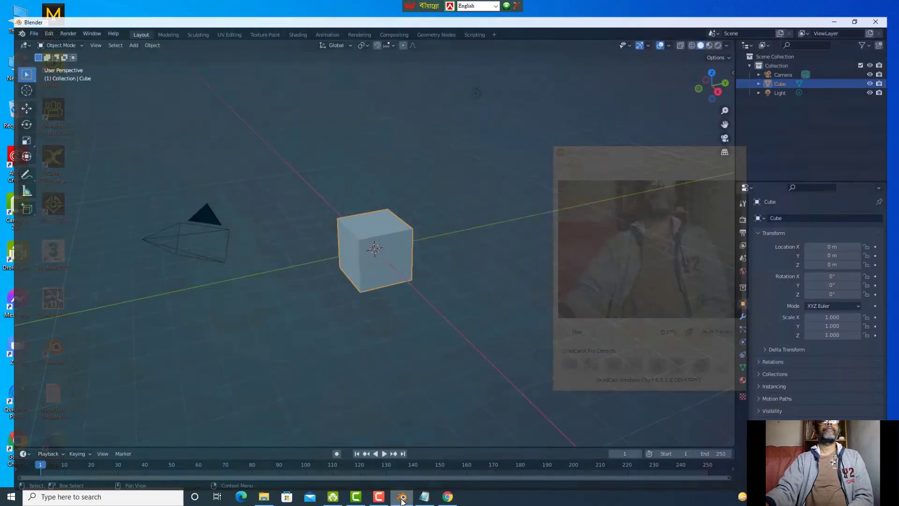
- Delete the default cube and import the exported bird's glTF file from the Manham folder on drive E
drag(275, 113, 438, 343)
key(Delete)
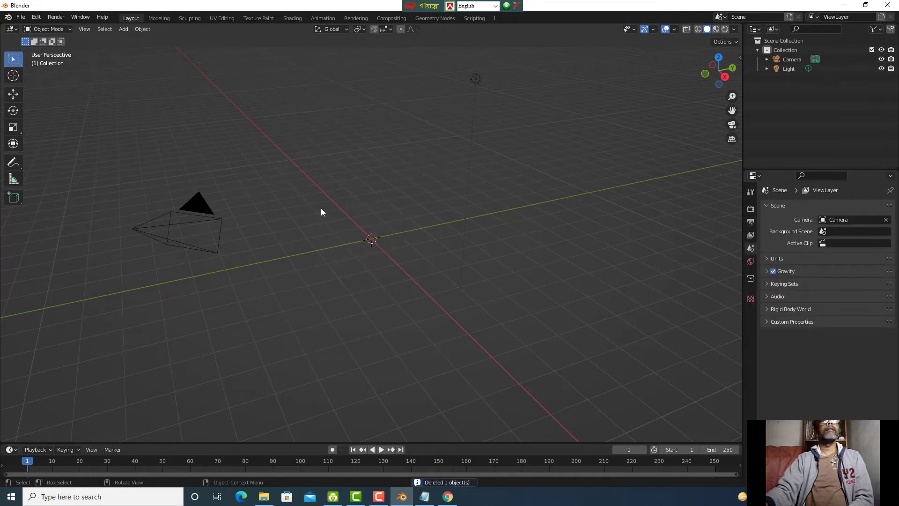
click(22, 20)
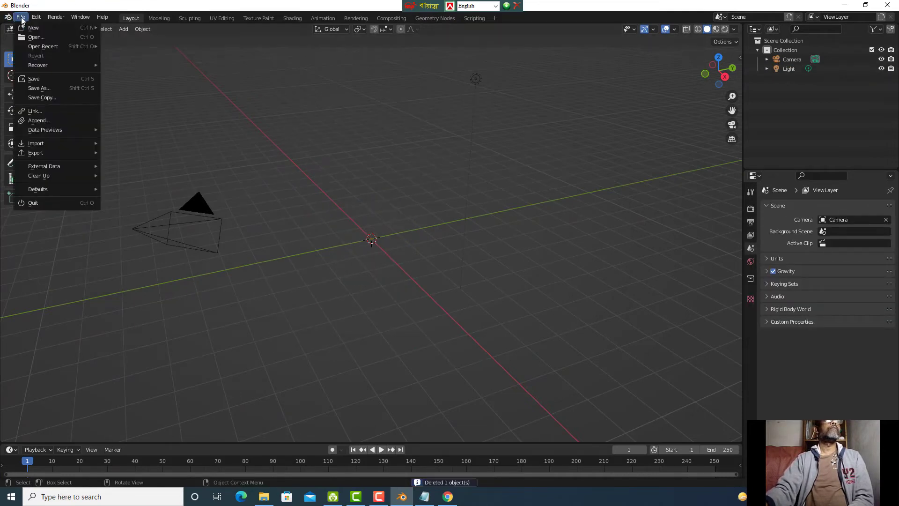
mouse_move(32, 144)
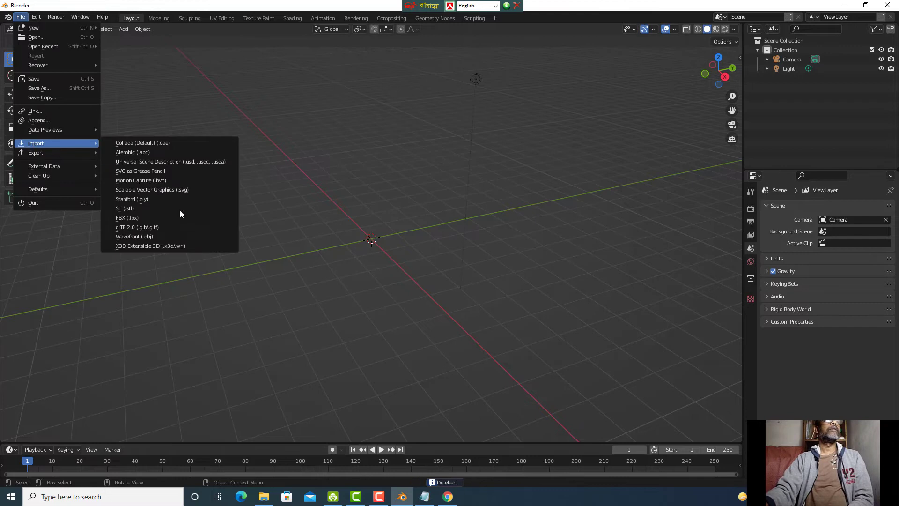
click(122, 228)
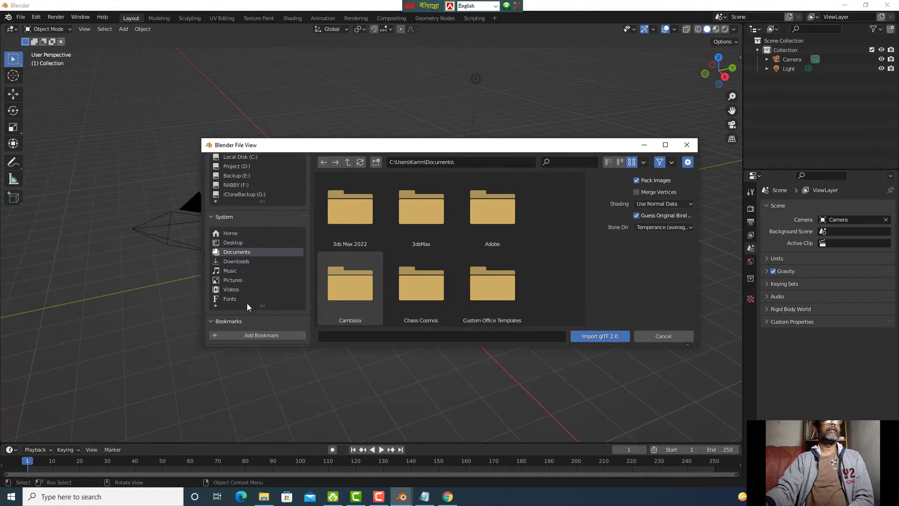
click(231, 194)
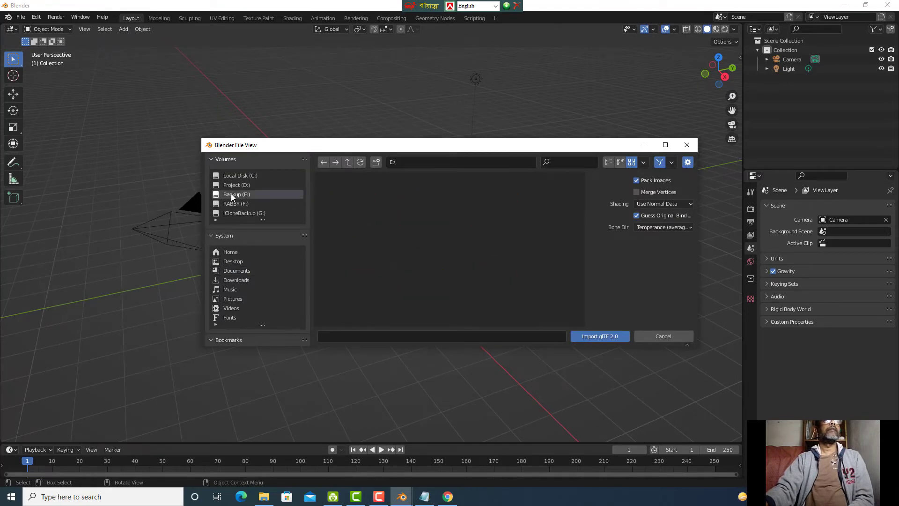
scroll(472, 255, down, 1)
scroll(473, 257, down, 3)
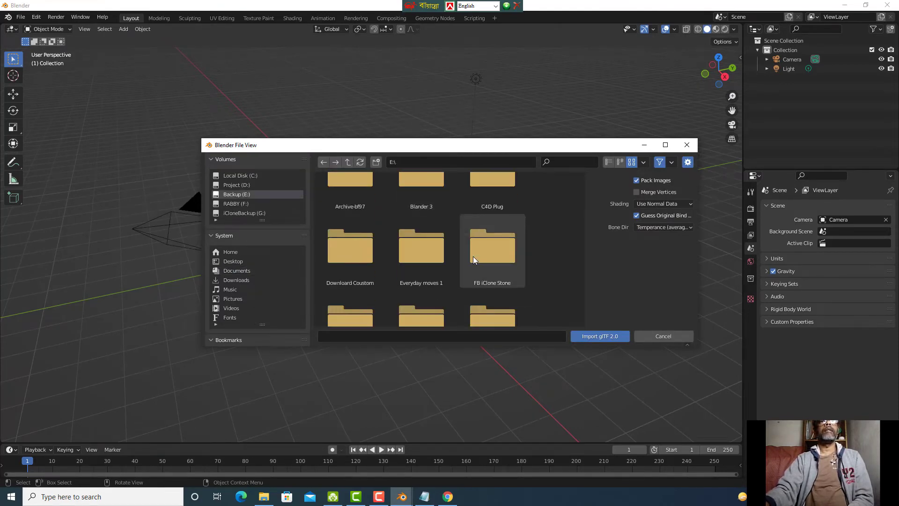
scroll(473, 257, down, 2)
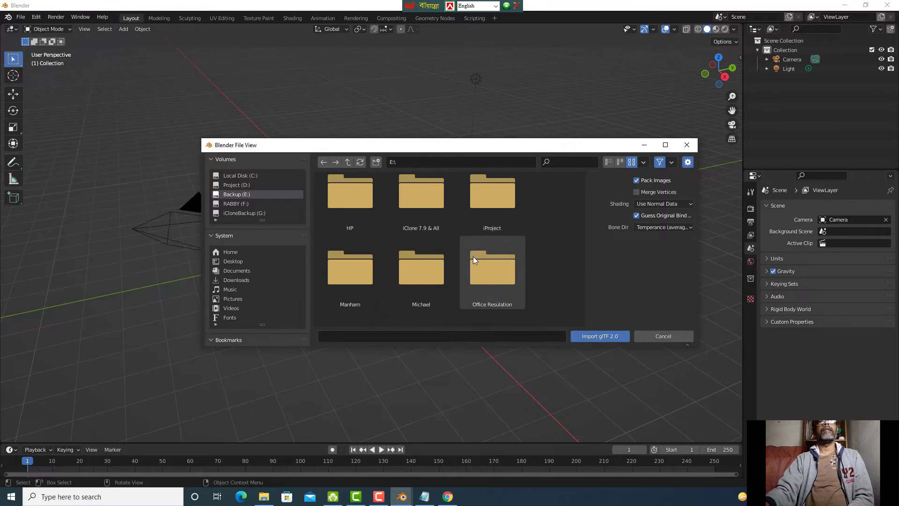
double_click(358, 255)
click(487, 287)
click(606, 336)
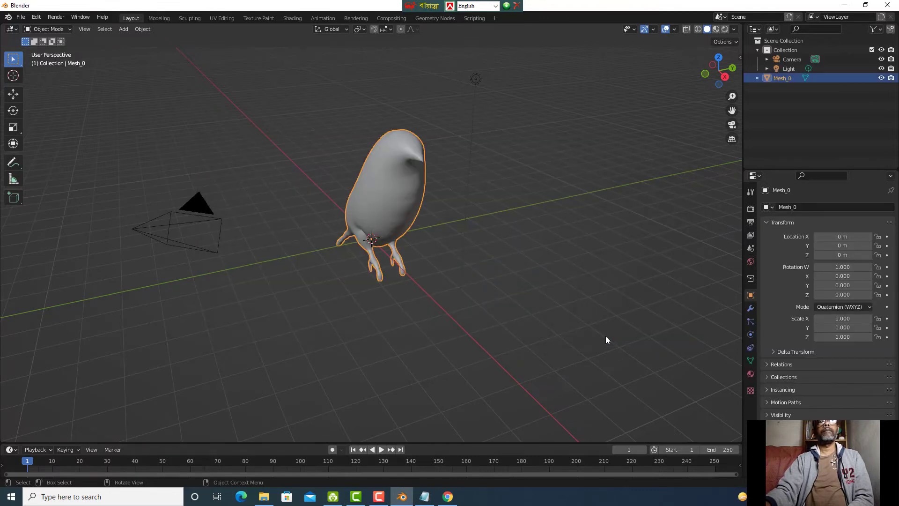
- Switch the viewport to rendered shading with the imported bird seen from its side
drag(716, 75, 386, 281)
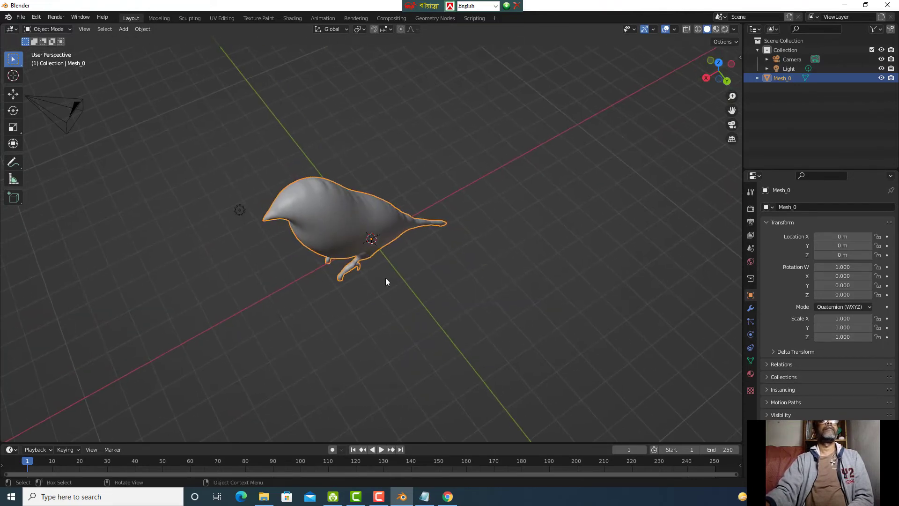
scroll(339, 212, up, 4)
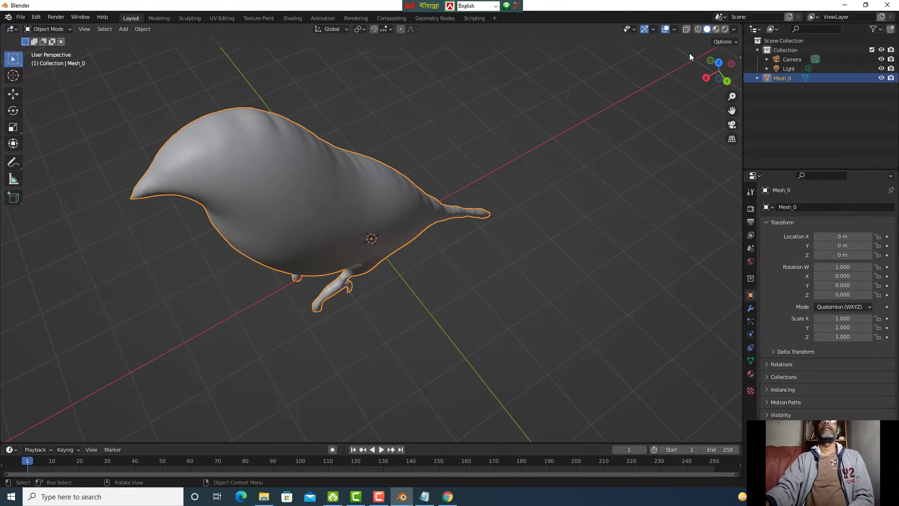
drag(721, 72, 471, 215)
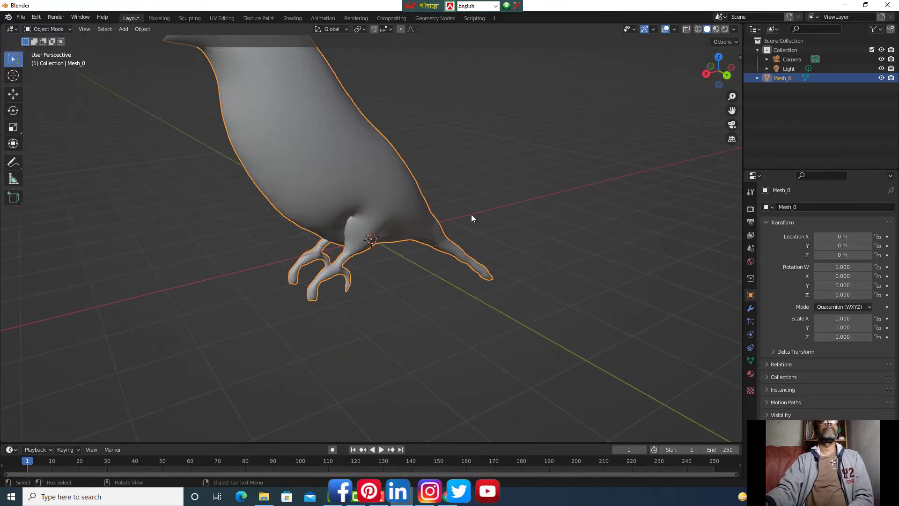
scroll(471, 214, down, 3)
scroll(471, 215, up, 1)
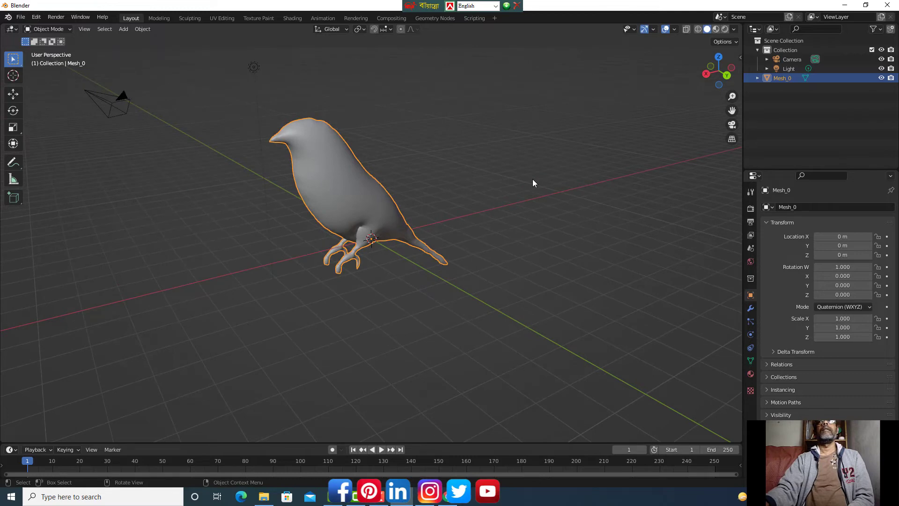
click(726, 29)
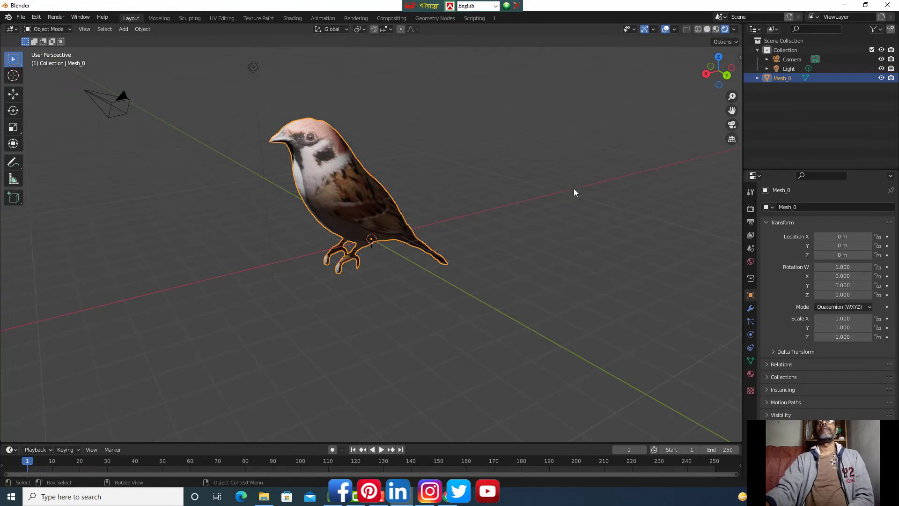
- Examine the textured bird in rendered shading from the front and both sides, including close up
drag(543, 184, 522, 205)
drag(719, 69, 637, 81)
scroll(403, 178, up, 5)
scroll(402, 178, down, 5)
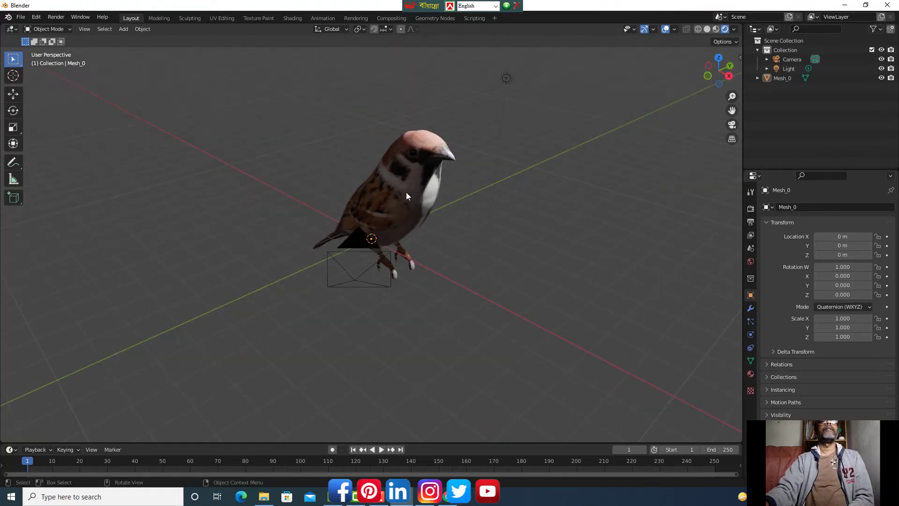
scroll(406, 193, up, 1)
click(407, 193)
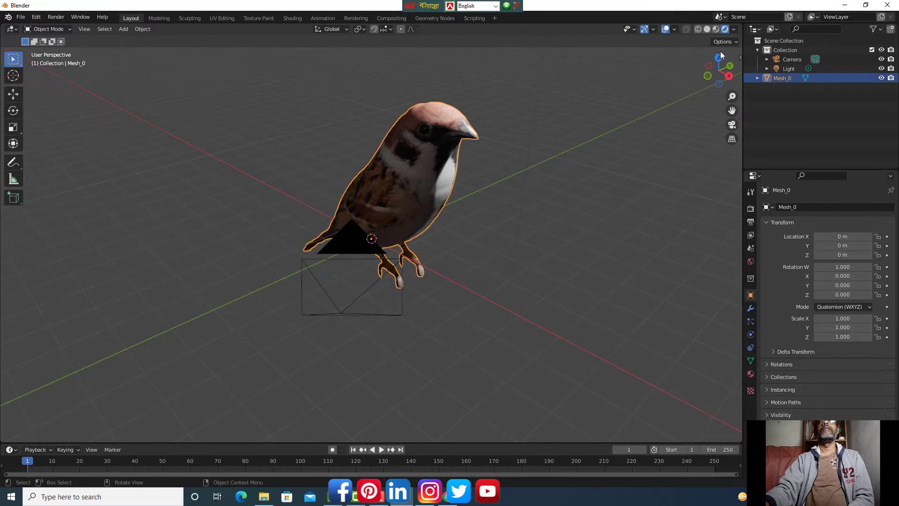
drag(721, 55, 337, 123)
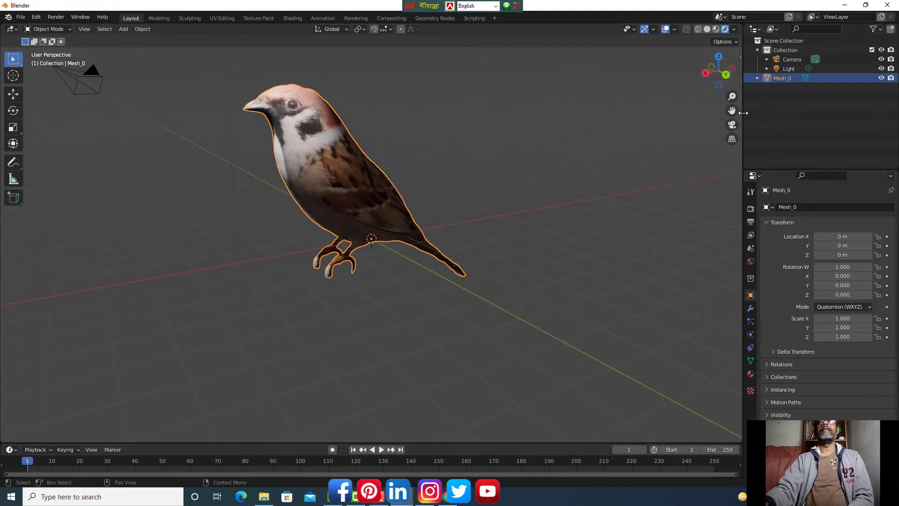
drag(732, 110, 804, 189)
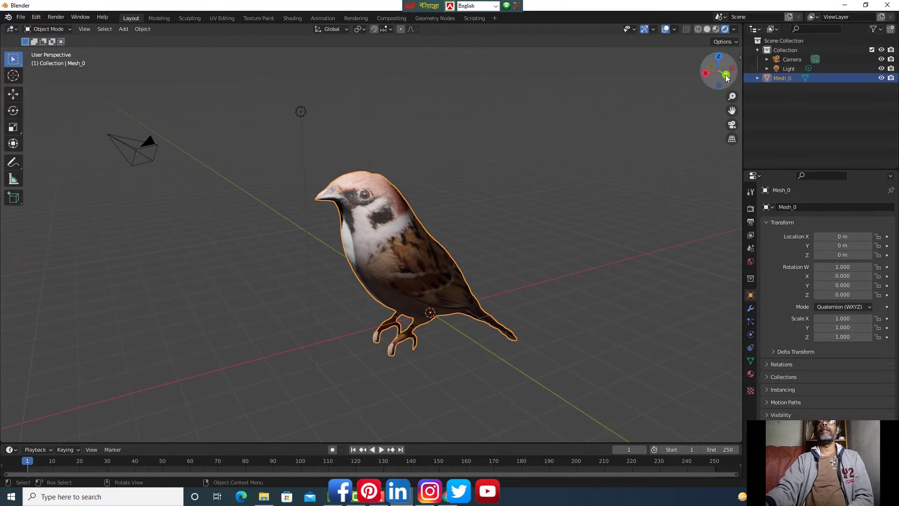
drag(721, 72, 422, 81)
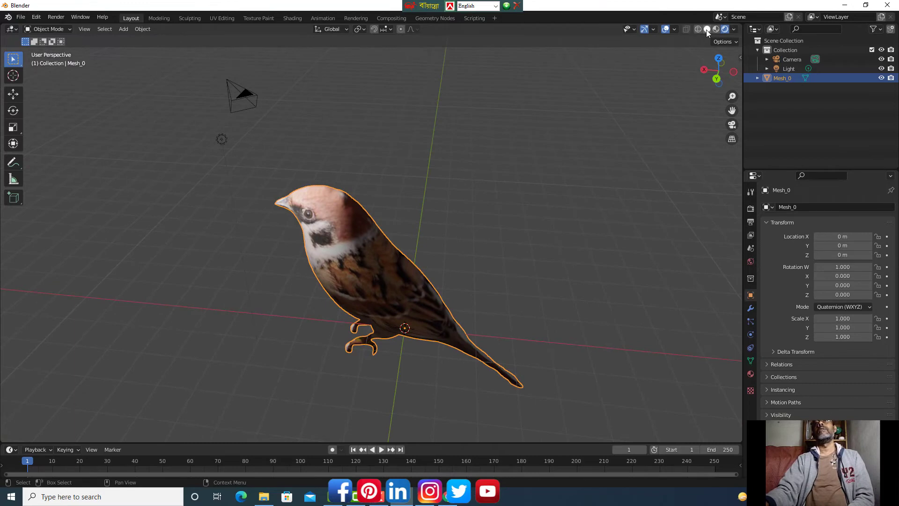
- Turn off Scene World lighting in the rendered viewport shading options
click(734, 30)
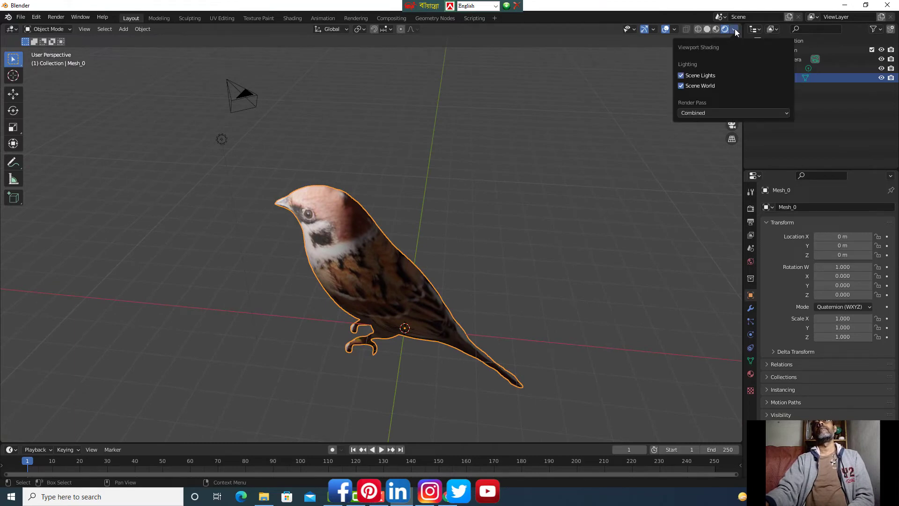
click(681, 85)
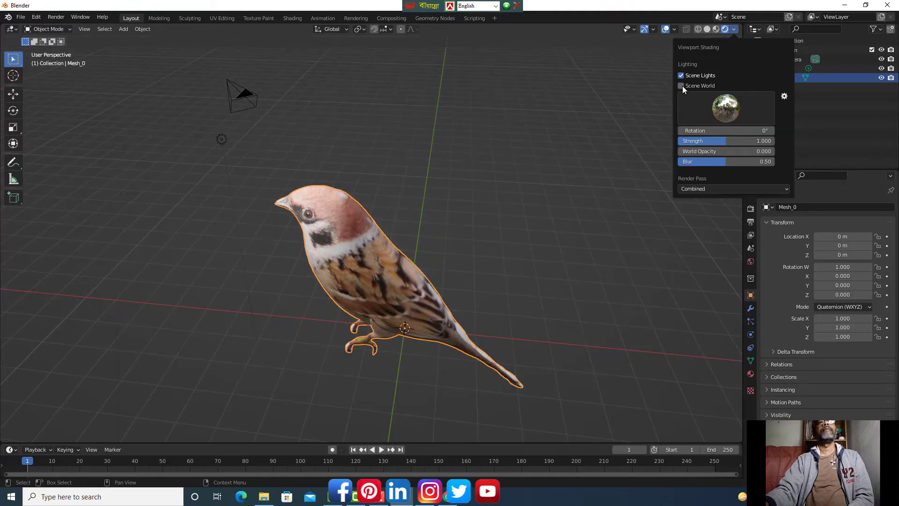
key(b)
click(619, 122)
- Select the bird and examine its mesh in wireframe shading from both sides and close up
drag(719, 71, 688, 72)
middle_drag(420, 55, 362, 111)
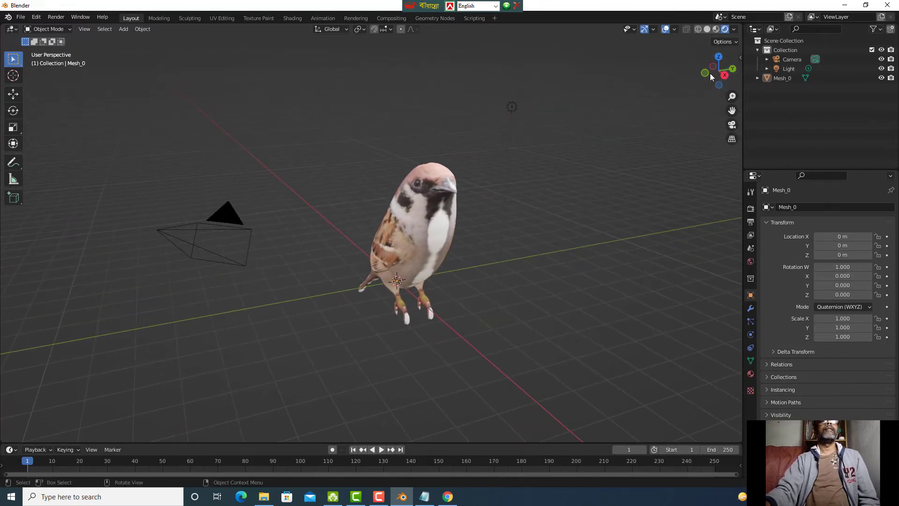
click(411, 242)
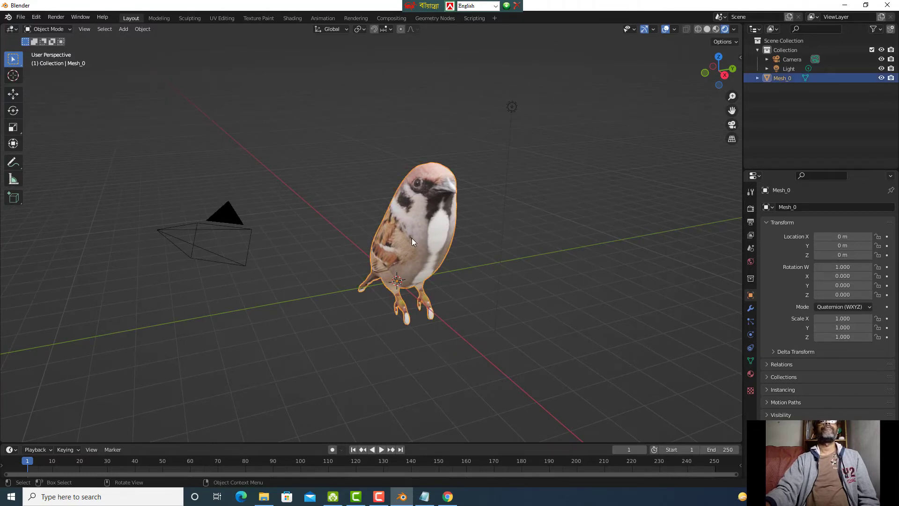
click(698, 29)
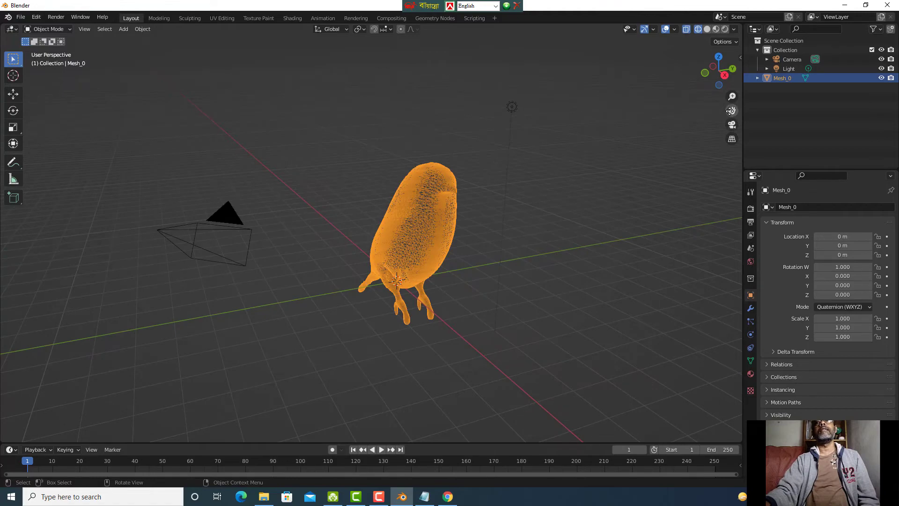
drag(716, 69, 580, 82)
scroll(348, 241, up, 6)
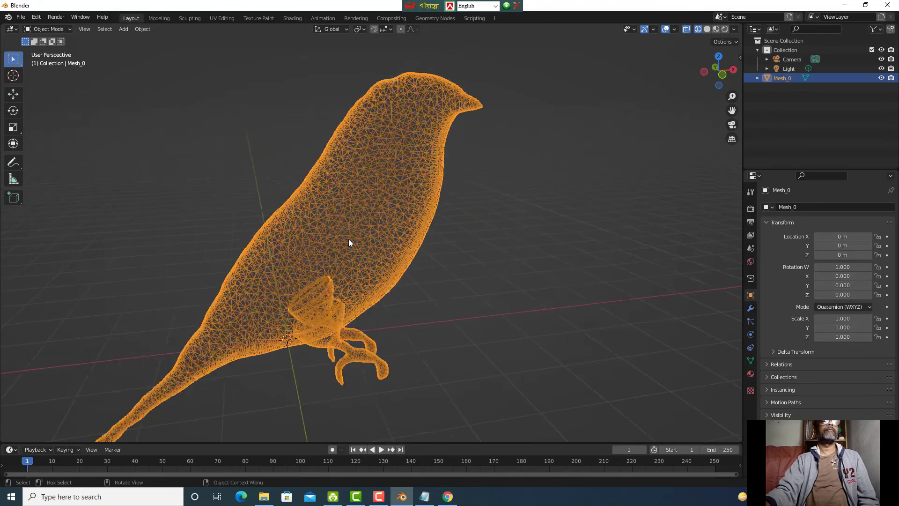
scroll(349, 242, down, 5)
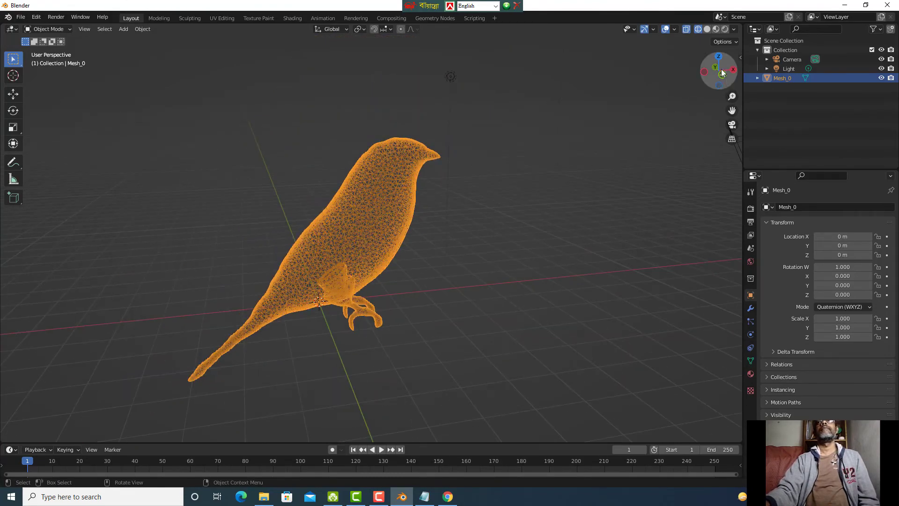
mouse_move(720, 72)
mouse_down()
mouse_move(681, 75)
mouse_move(724, 72)
mouse_up()
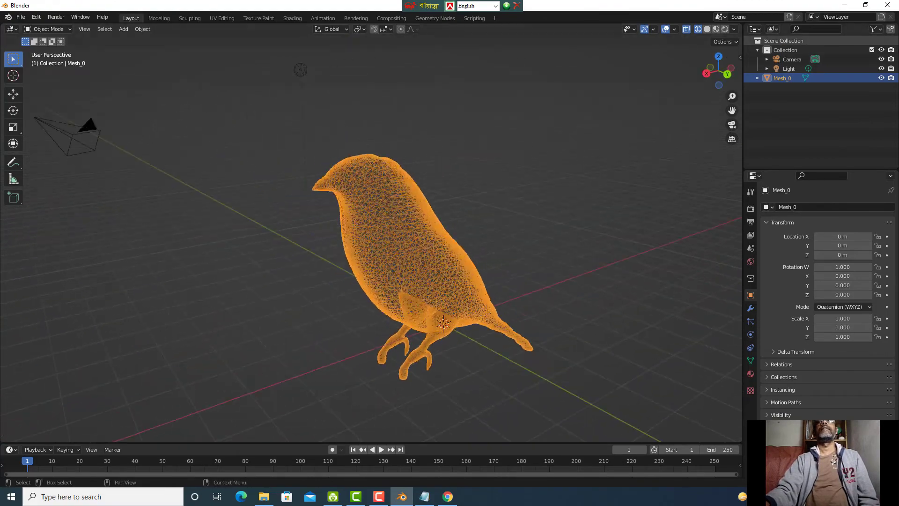
- Compare solid and wireframe display of the bird, leaving the viewport in solid shading
click(708, 30)
click(698, 30)
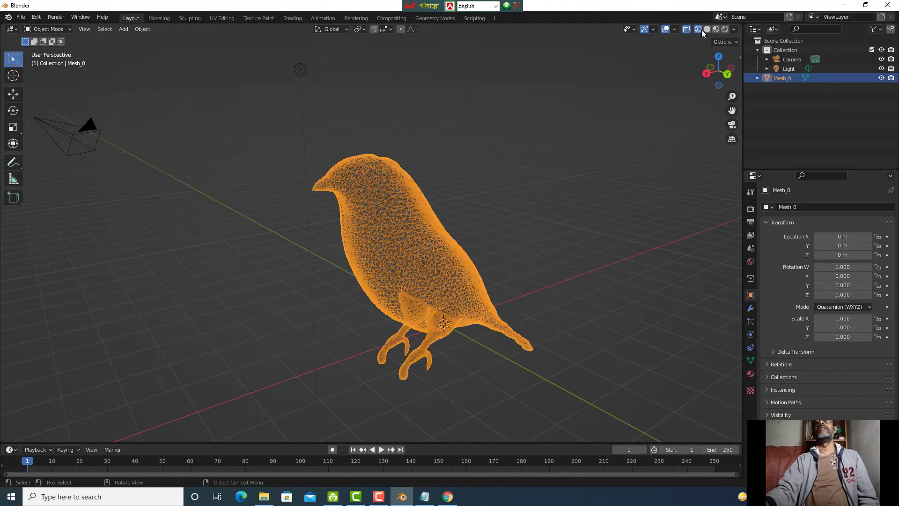
click(708, 30)
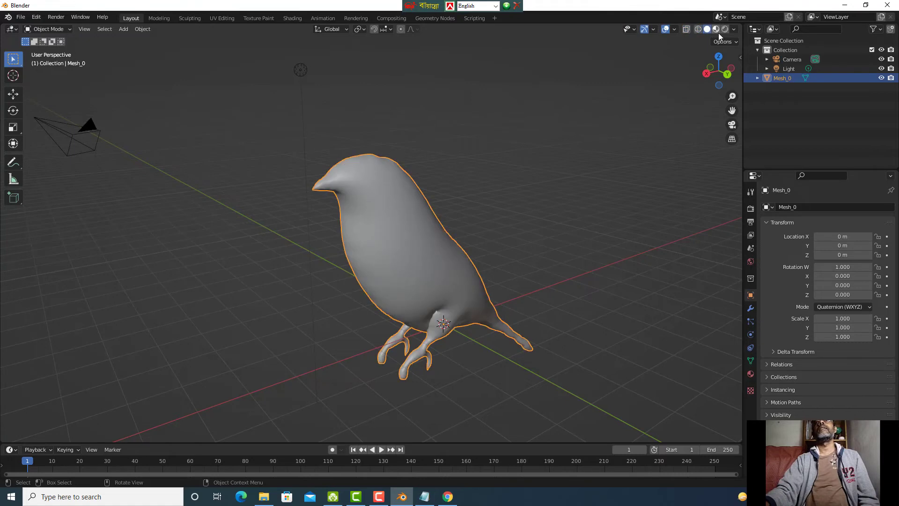
- Preview MatCap lighting, Object color and World background for solid shading, returning to Studio, Material and Theme
click(734, 30)
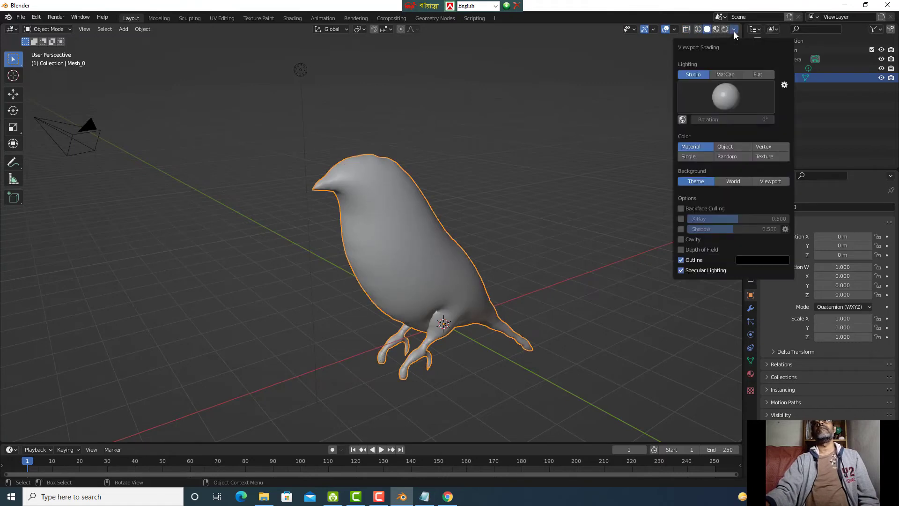
click(725, 75)
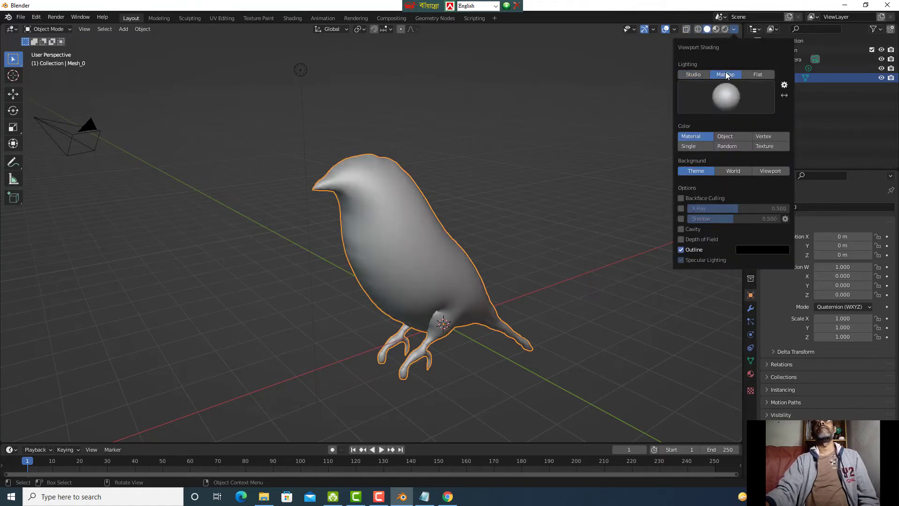
click(691, 73)
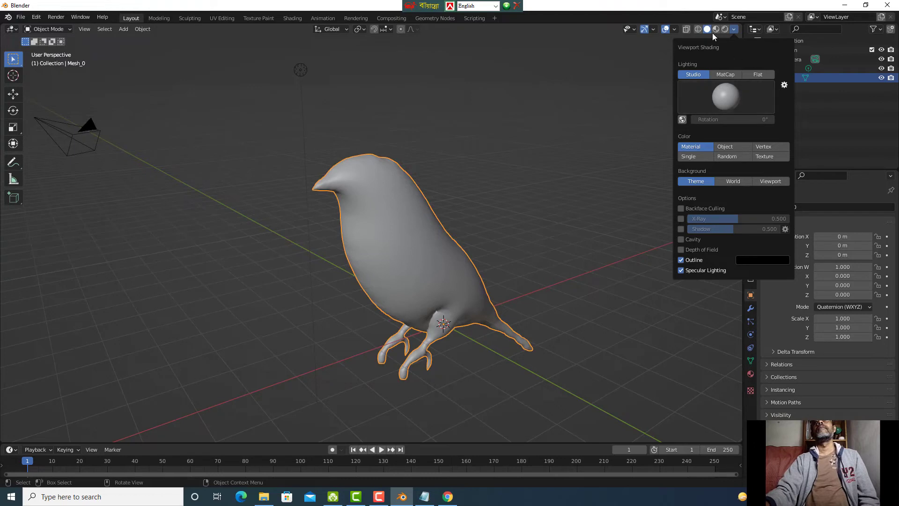
click(727, 148)
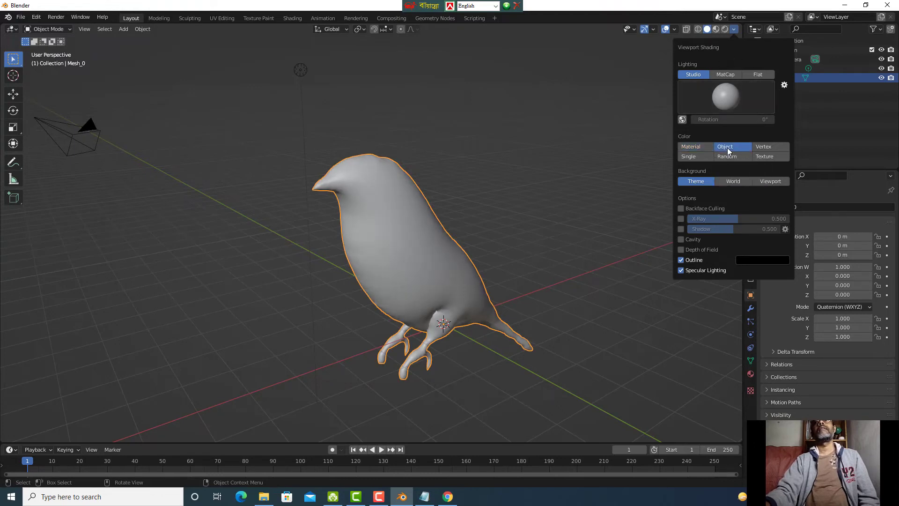
click(693, 148)
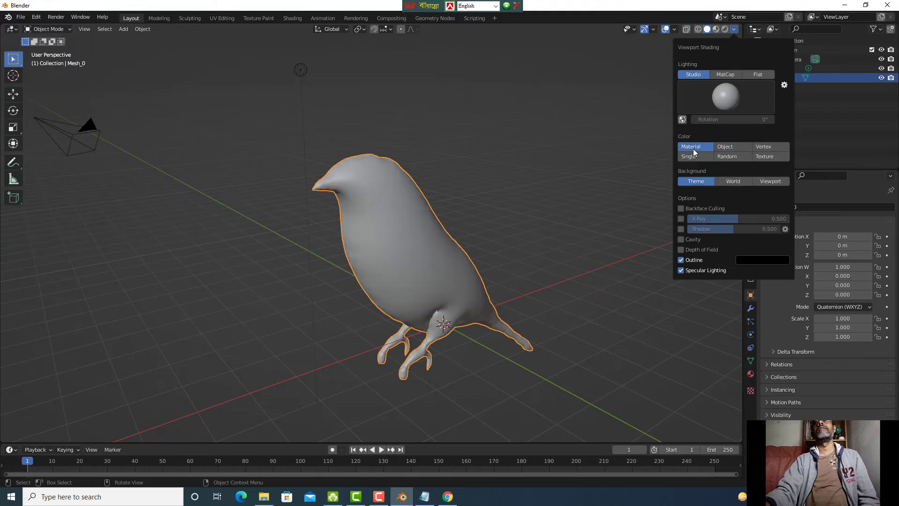
click(737, 179)
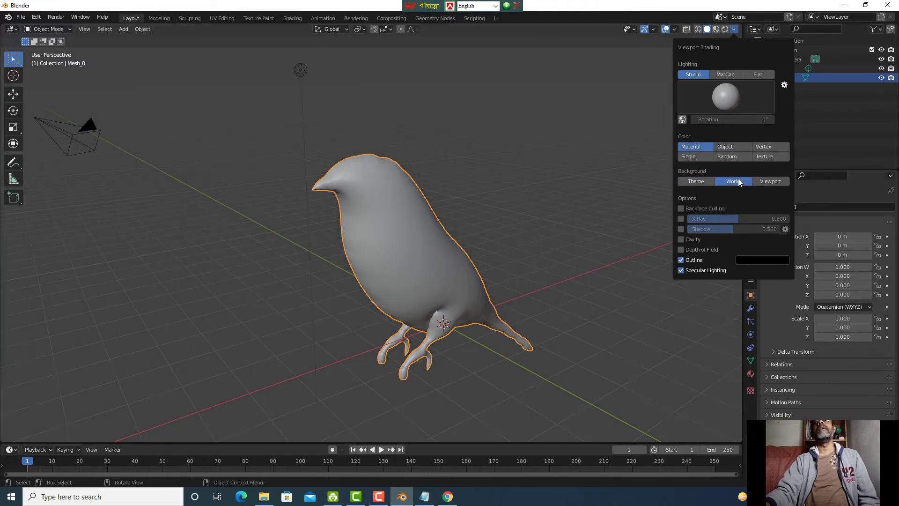
click(695, 181)
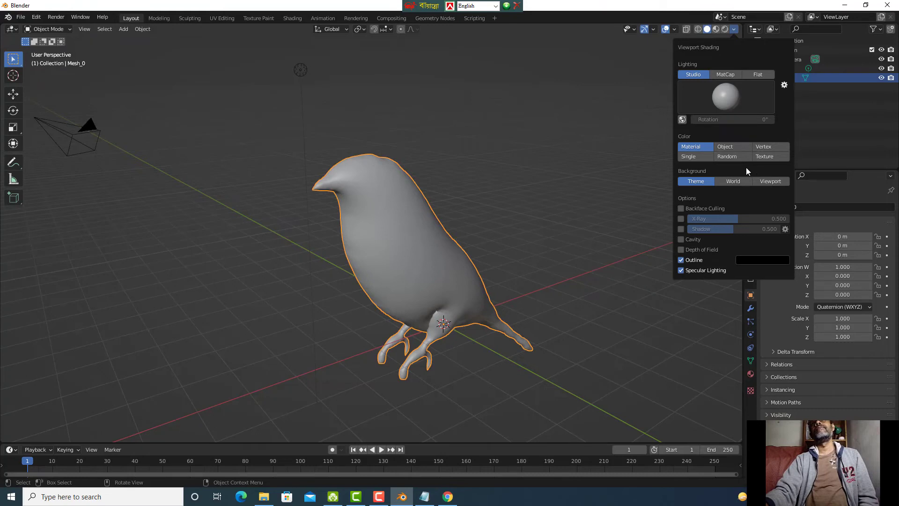
- Show the bird in Material Preview shading, try Scene World lighting, turn it back off and enable Scene Lights
click(717, 30)
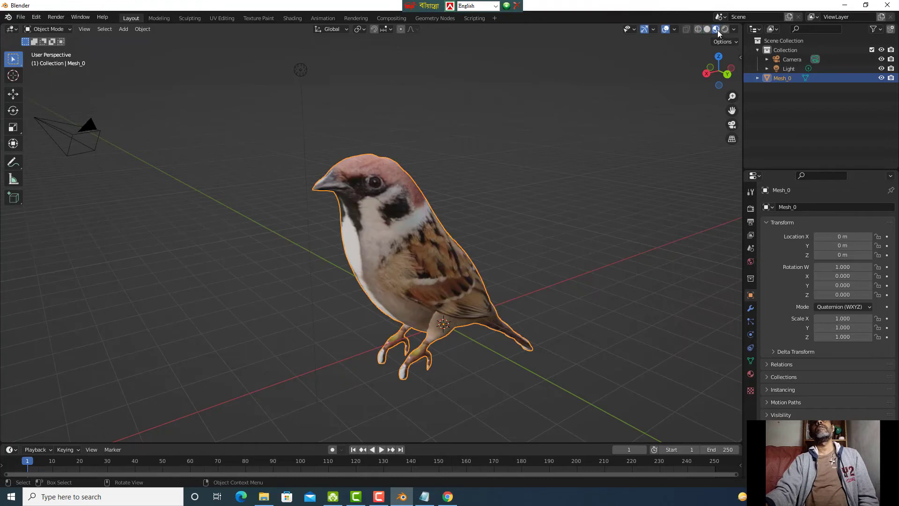
click(734, 30)
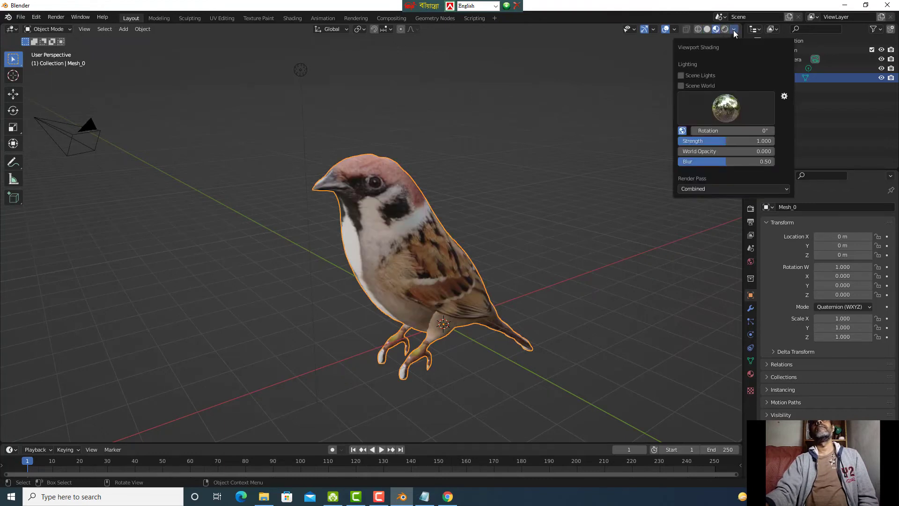
click(681, 85)
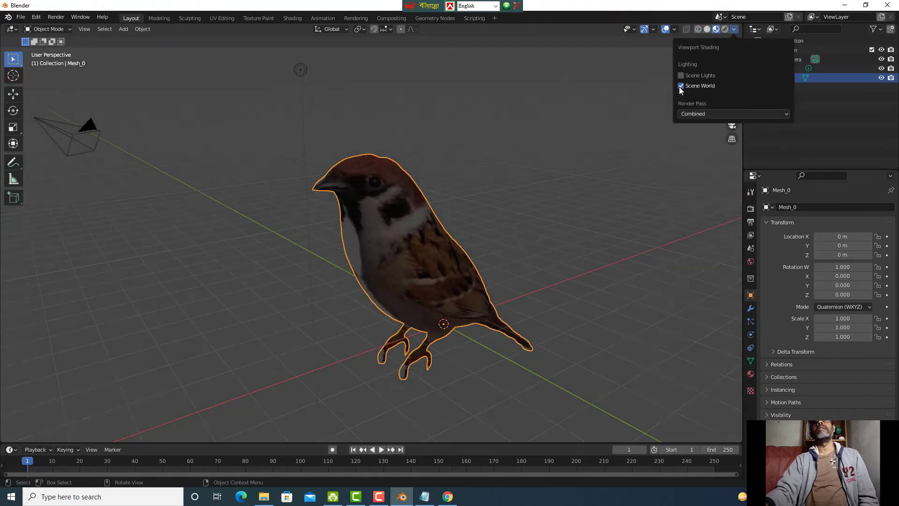
click(681, 86)
click(680, 76)
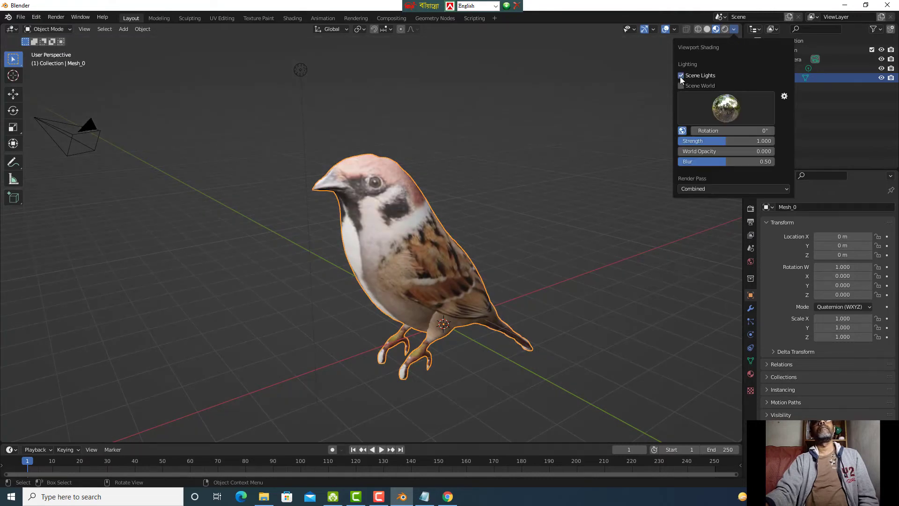
- Return the viewport to Solid shading and set its lighting to MatCap
click(706, 30)
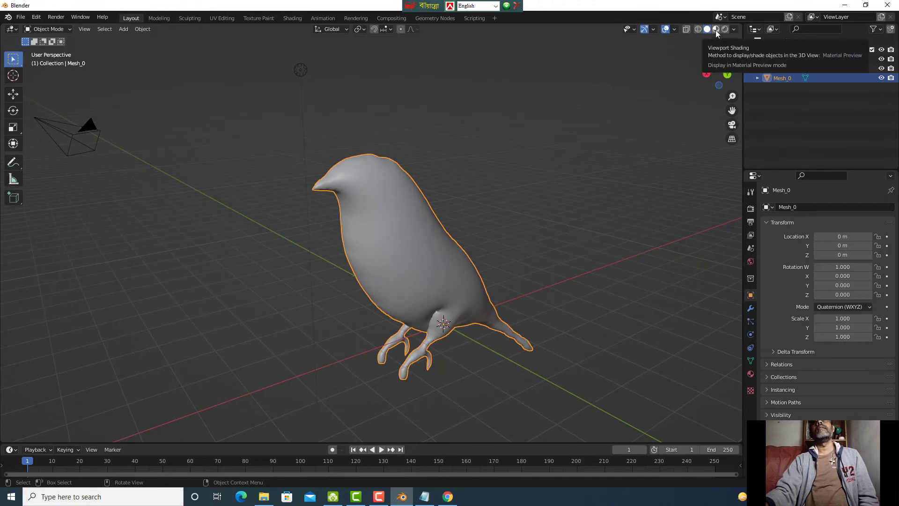
click(734, 29)
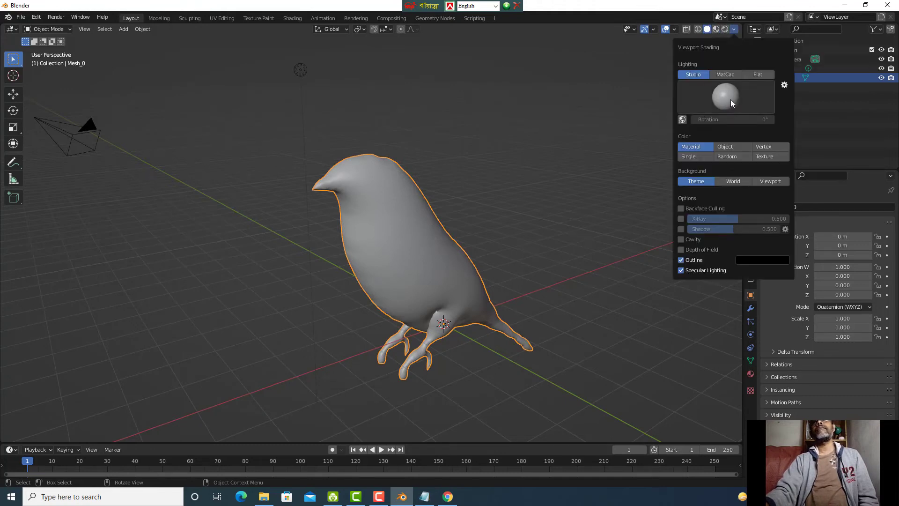
click(727, 75)
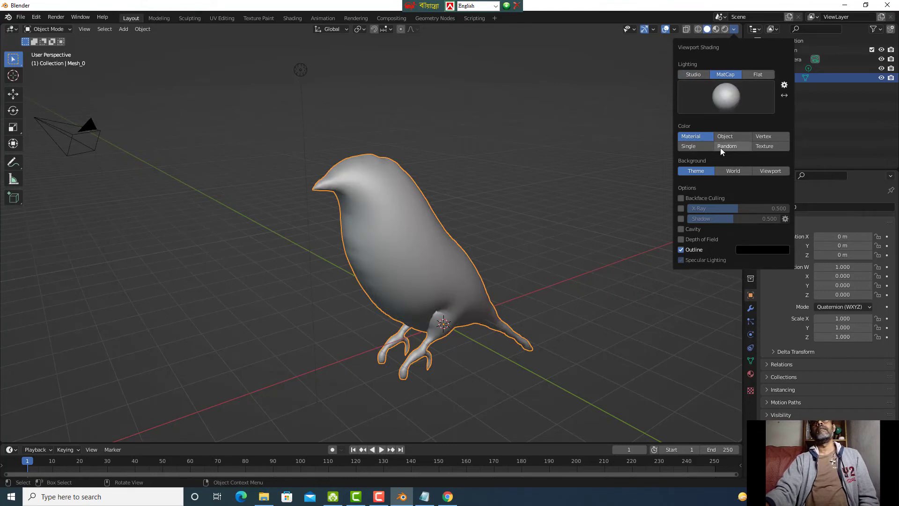
- Check the MatCap installation option in the Lights preferences without installing a file, and close the preferences
click(784, 86)
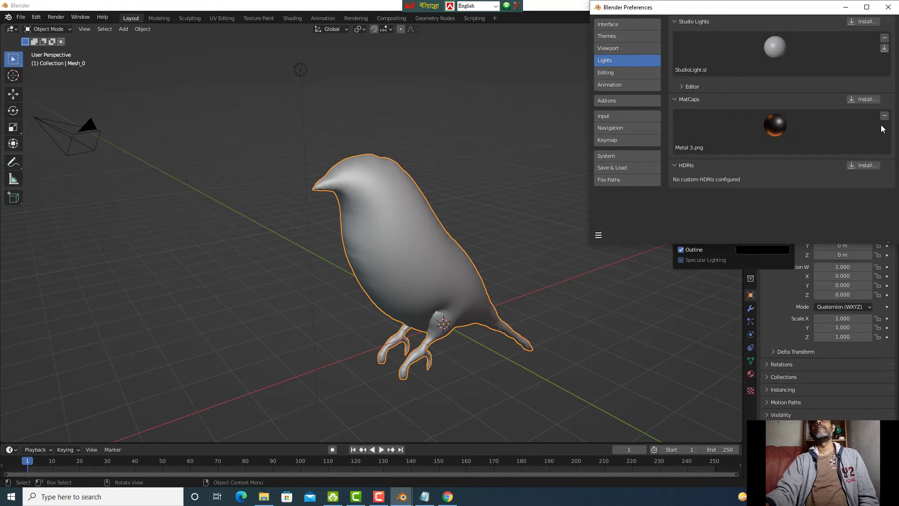
click(864, 100)
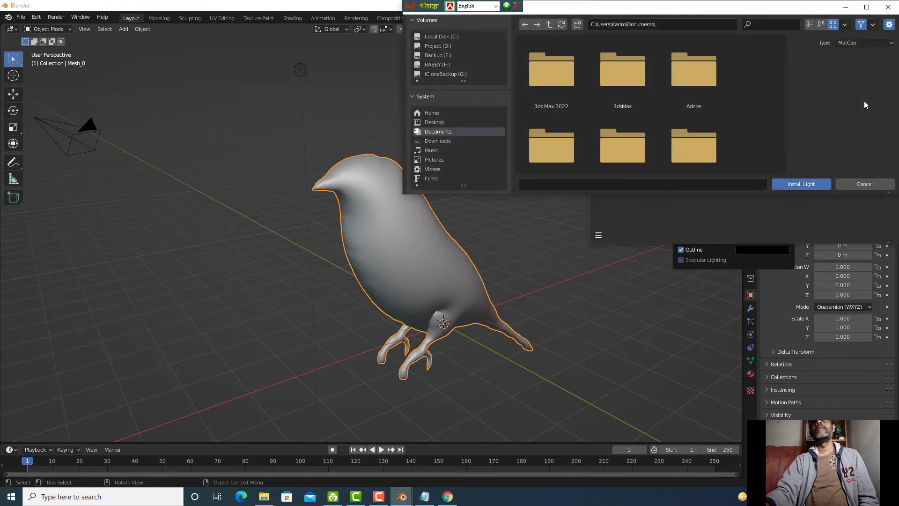
click(865, 184)
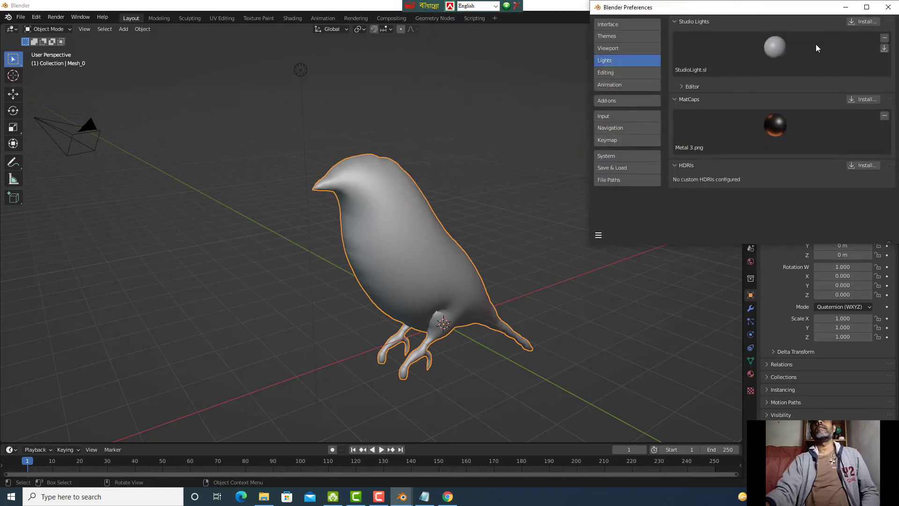
click(888, 8)
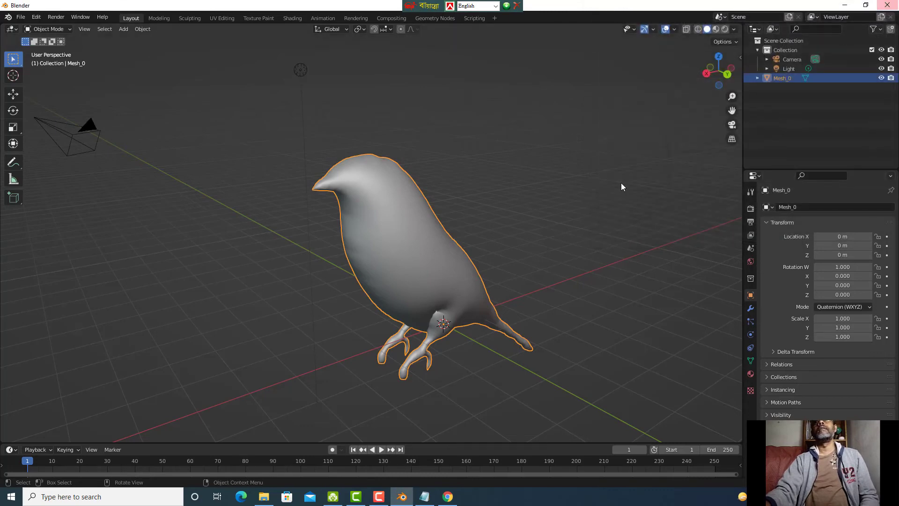
- Compare the bird in Material Preview and Solid shading, and review the Material Preview lighting options
click(716, 29)
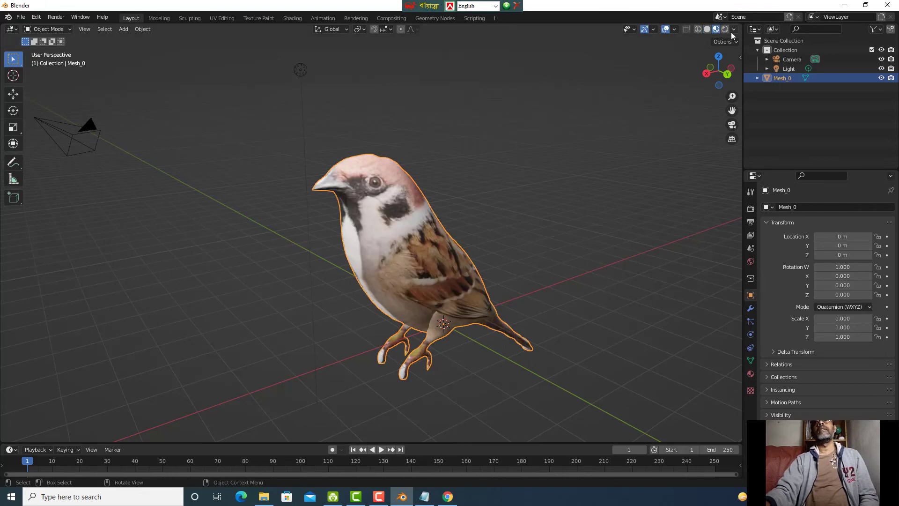
click(734, 30)
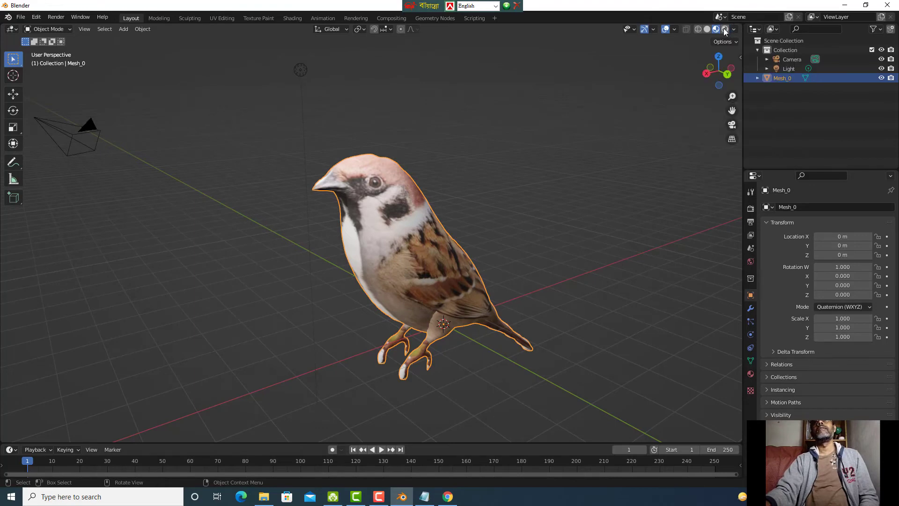
click(707, 29)
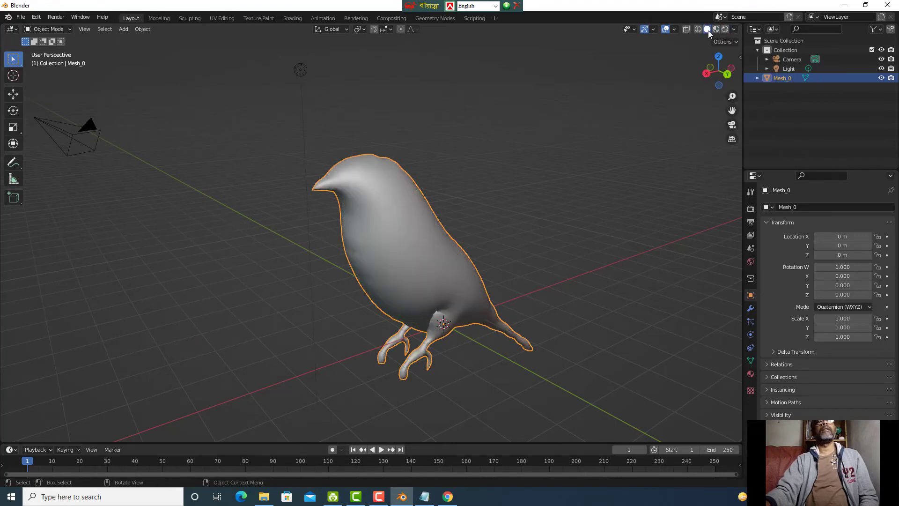
click(716, 29)
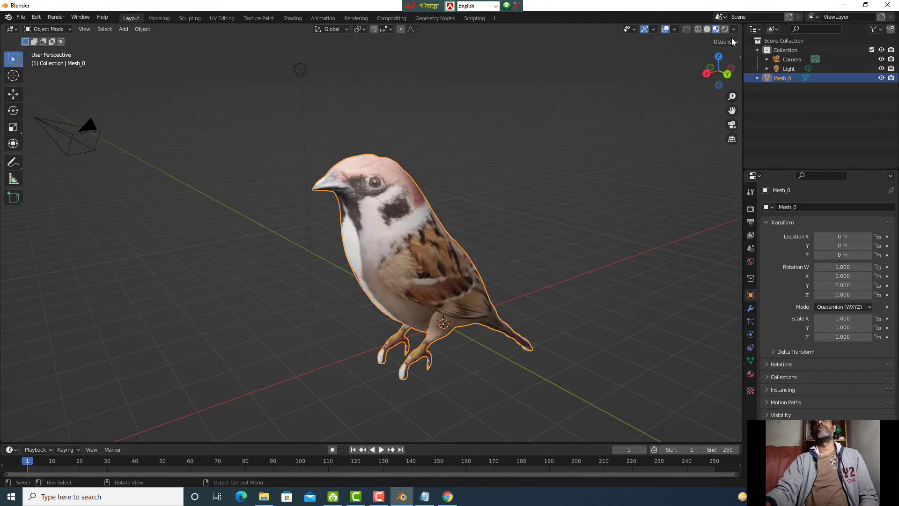
click(733, 29)
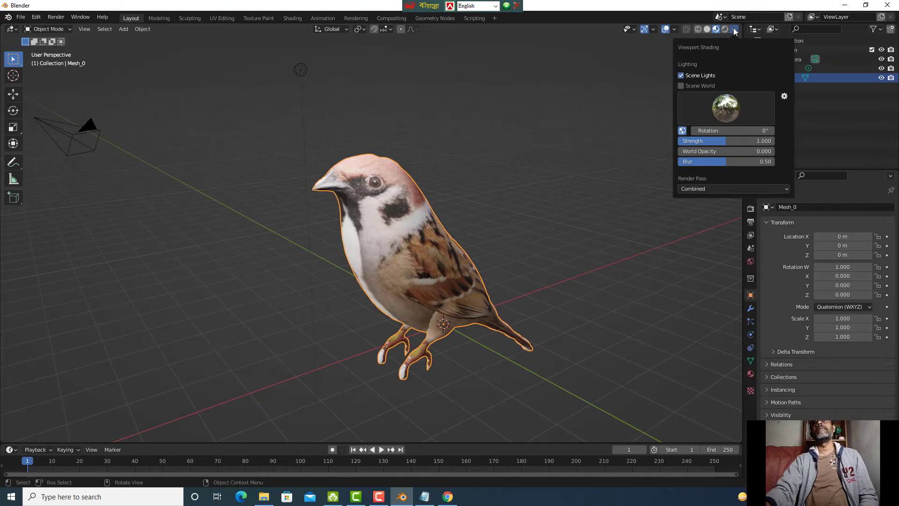
- Switch the viewport to Rendered shading, enable Scene World lighting and deselect the bird
click(725, 29)
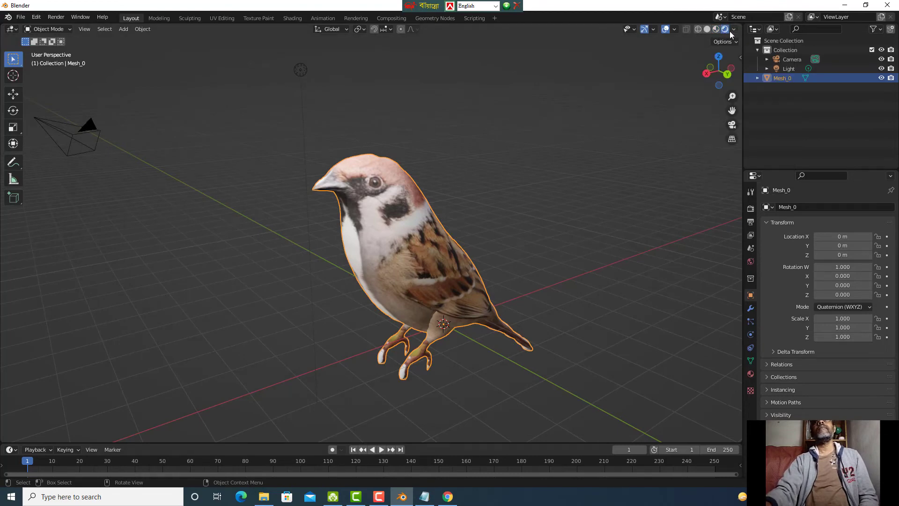
click(734, 31)
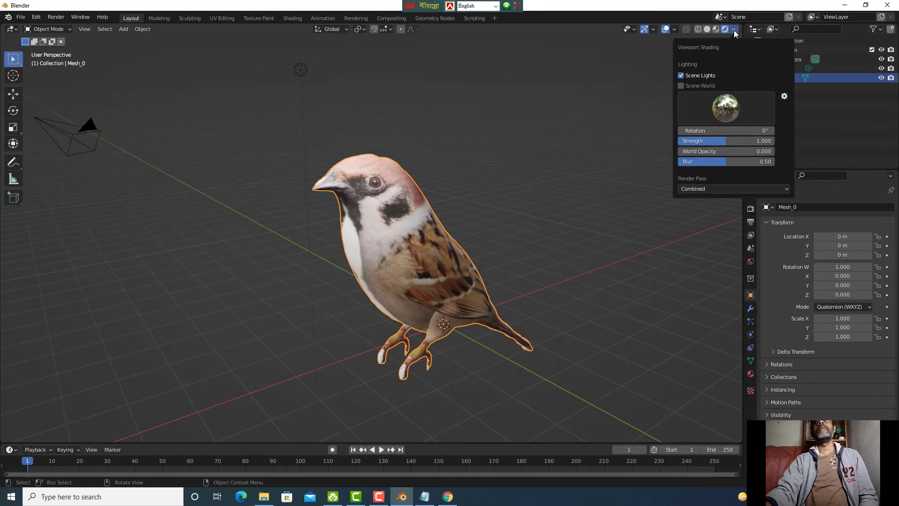
click(681, 86)
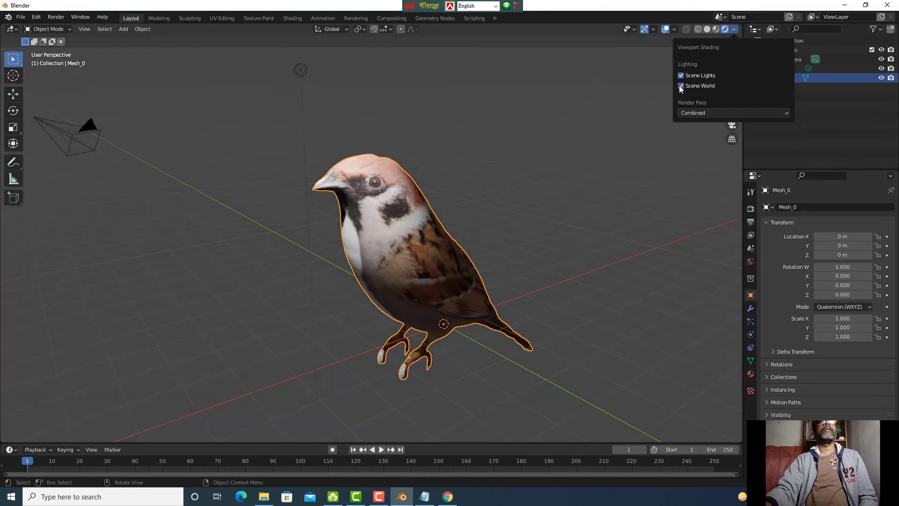
click(485, 206)
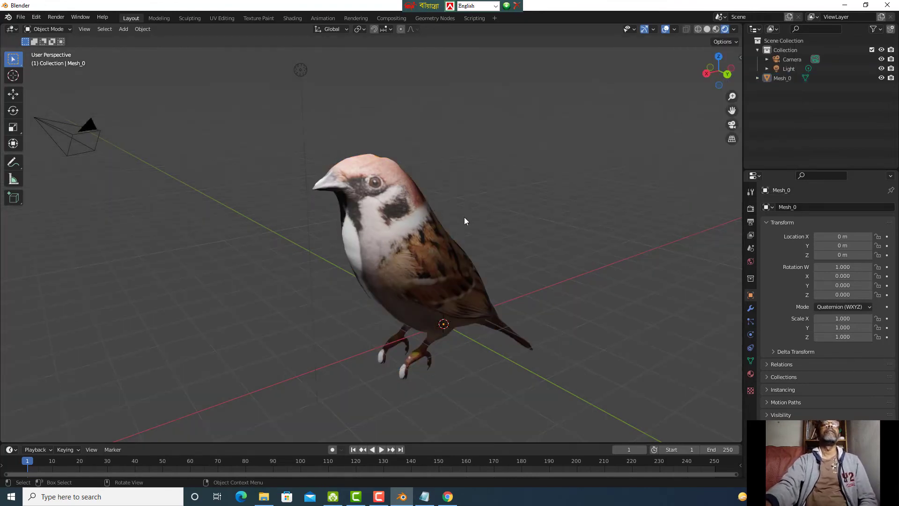
- Move the bird straight up along Z to about 0.83 m and deselect it
drag(720, 71, 592, 78)
click(427, 295)
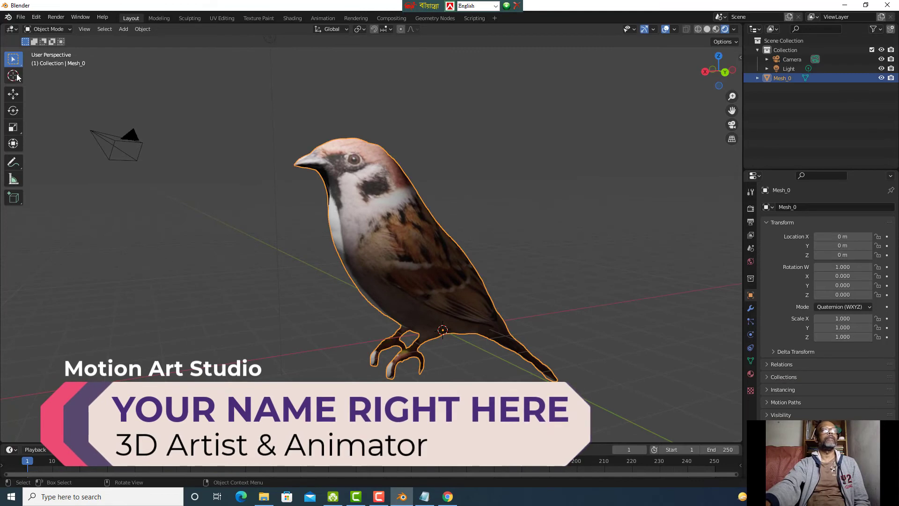
click(13, 96)
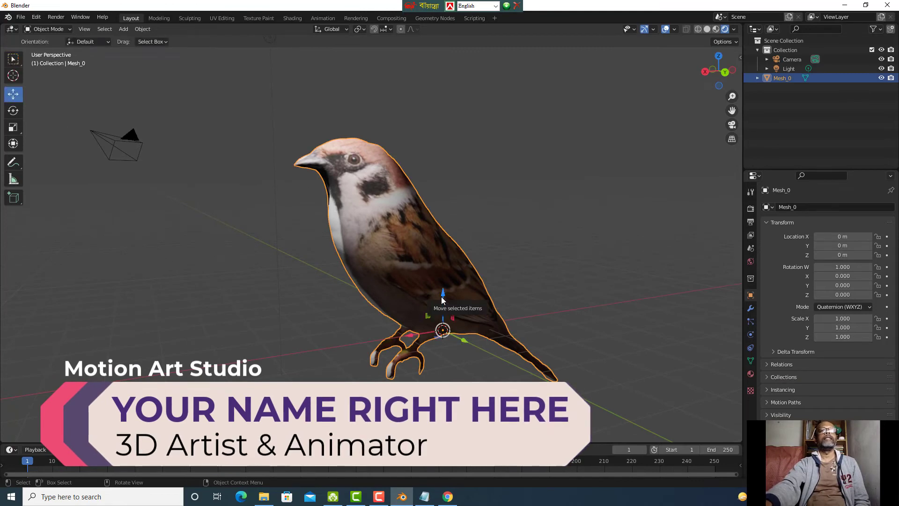
drag(444, 299, 446, 258)
click(502, 206)
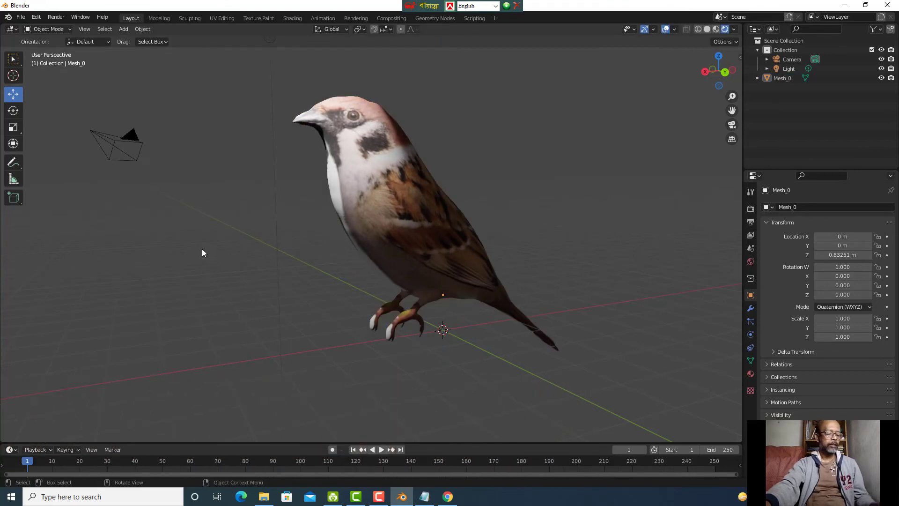
- Add a cylinder mesh beneath the bird and rotate it about the X axis to about -93.4°
key(shift+a)
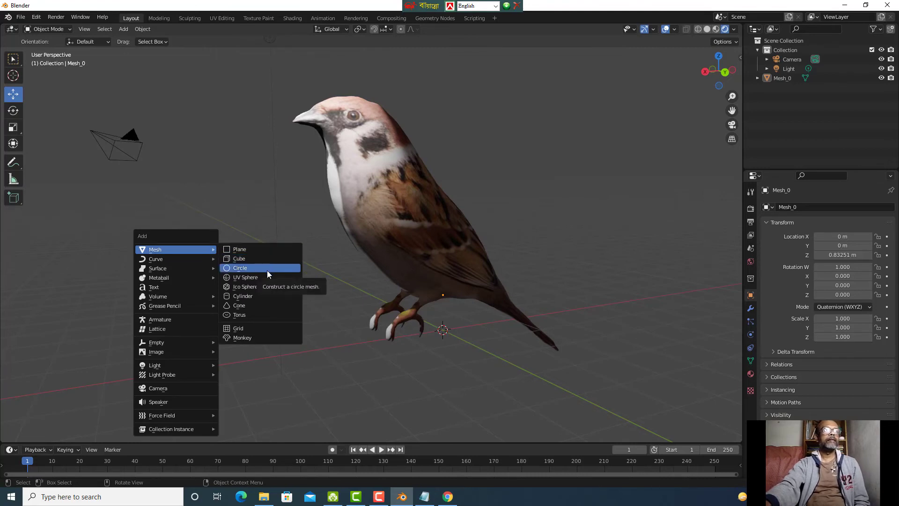
click(249, 296)
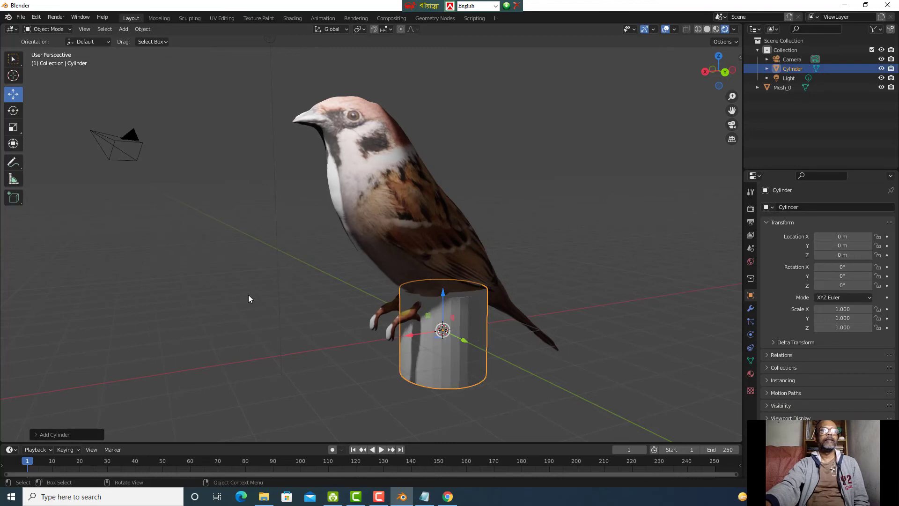
click(12, 110)
drag(458, 318, 462, 367)
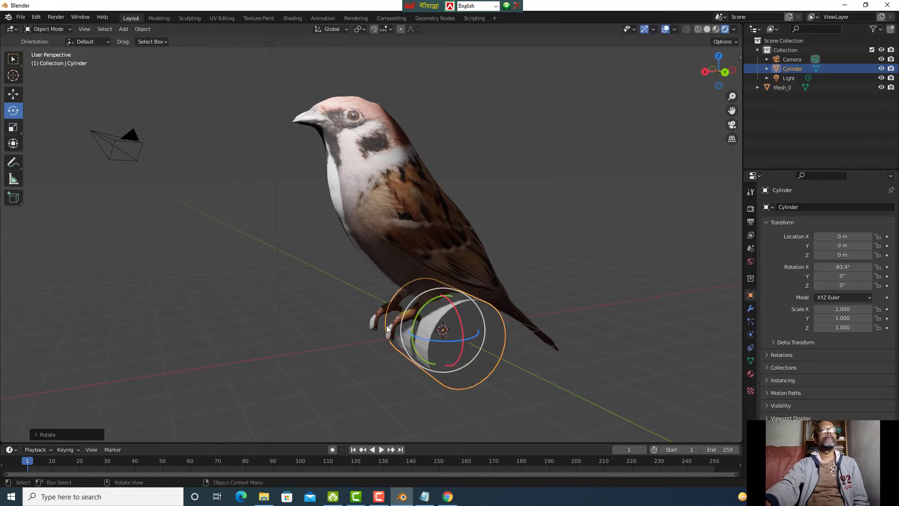
- Resize the cylinder into a long thin perch with scale factors X 0.390, Y 5.497 and Z -0.010
click(13, 126)
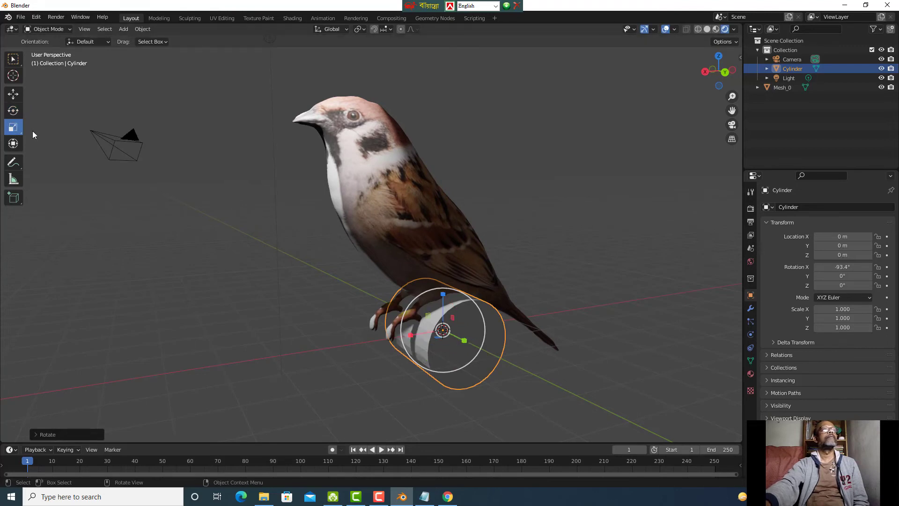
drag(466, 342, 573, 393)
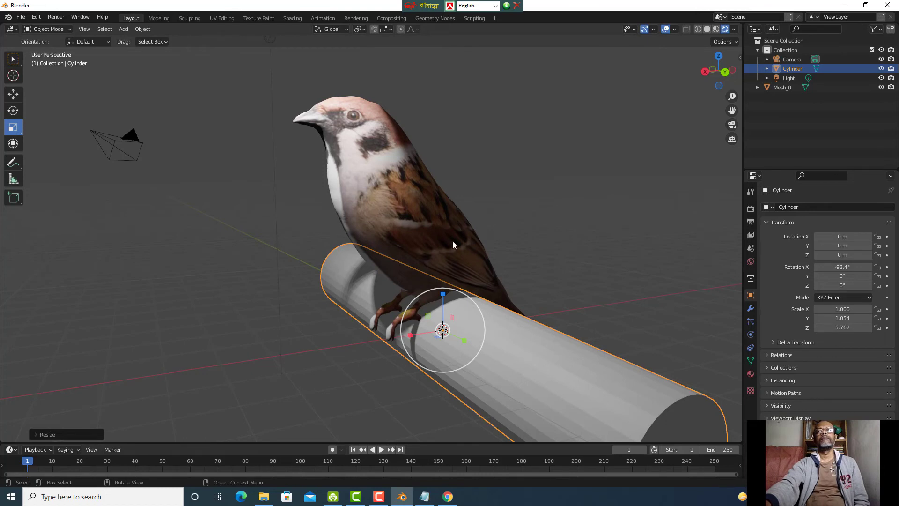
click(36, 434)
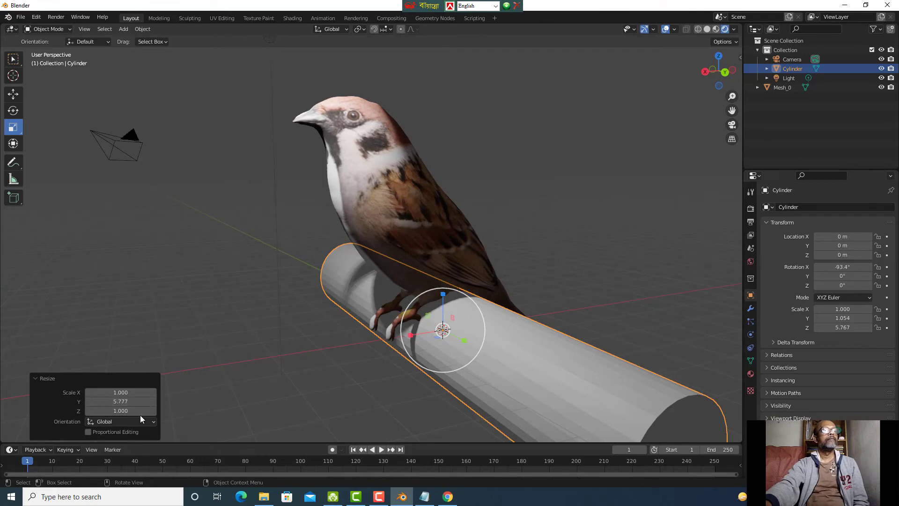
mouse_move(131, 396)
mouse_down()
mouse_move(96, 396)
mouse_move(127, 402)
mouse_move(97, 411)
mouse_move(140, 409)
mouse_move(134, 392)
mouse_up()
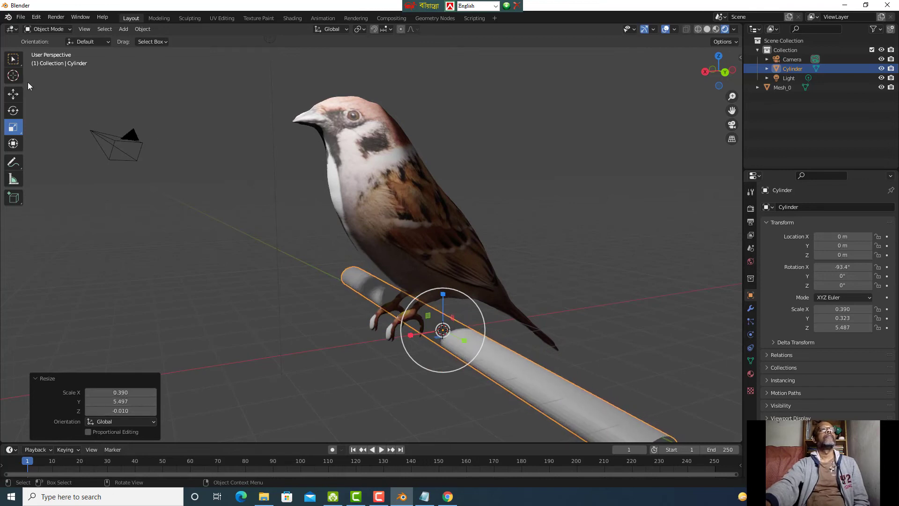
- Move the cylinder under the bird's feet to about X 1.01 m, Y -0.87 m, Z 0.19 m, and deselect it
click(12, 94)
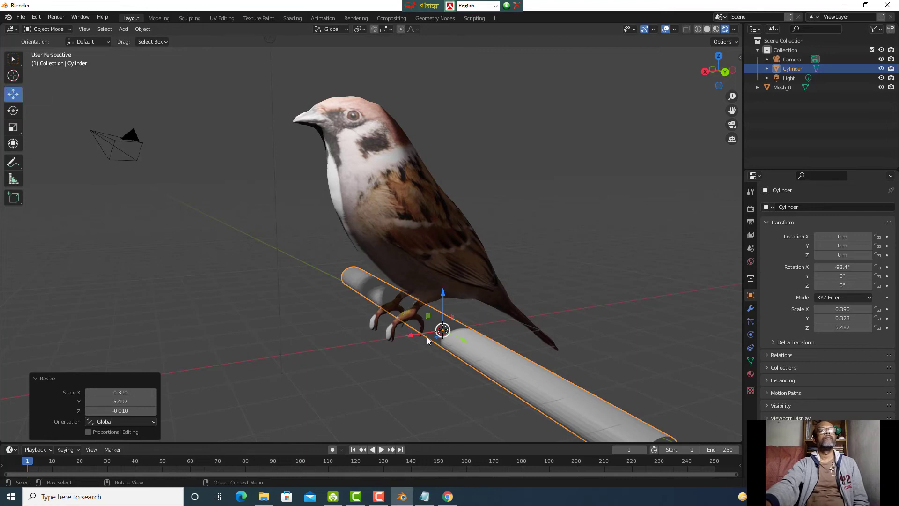
drag(412, 335, 367, 343)
drag(403, 303, 406, 290)
drag(424, 342, 393, 322)
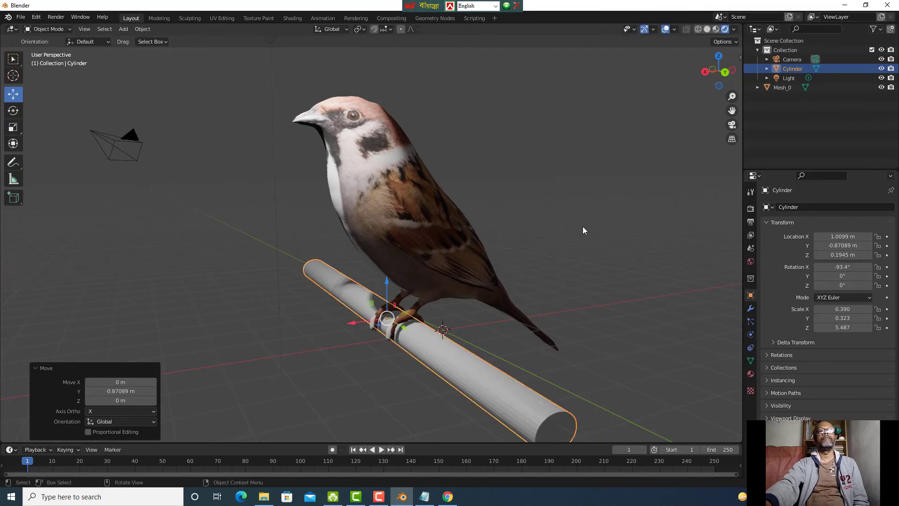
click(580, 232)
- Rotate the perch cylinder about the Z axis to about 3.04° and deselect it
scroll(533, 216, down, 2)
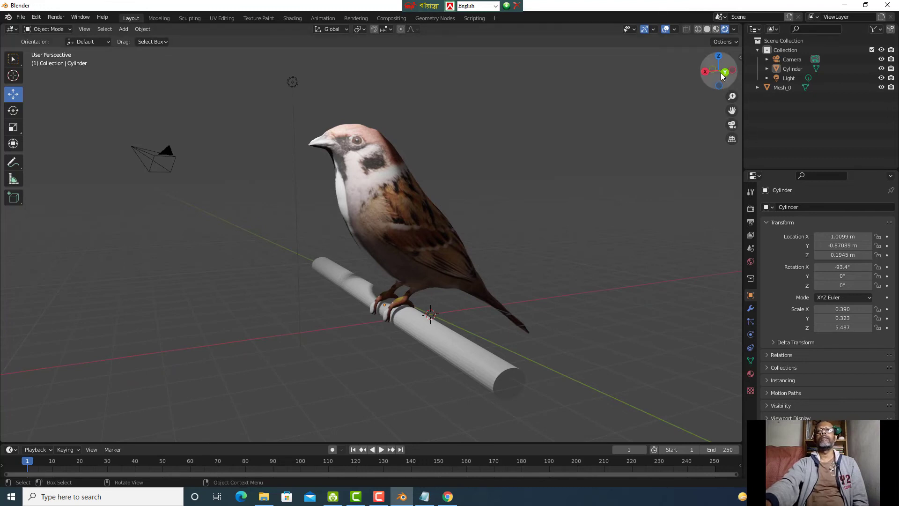
drag(722, 76, 699, 75)
middle_drag(375, 234, 558, 318)
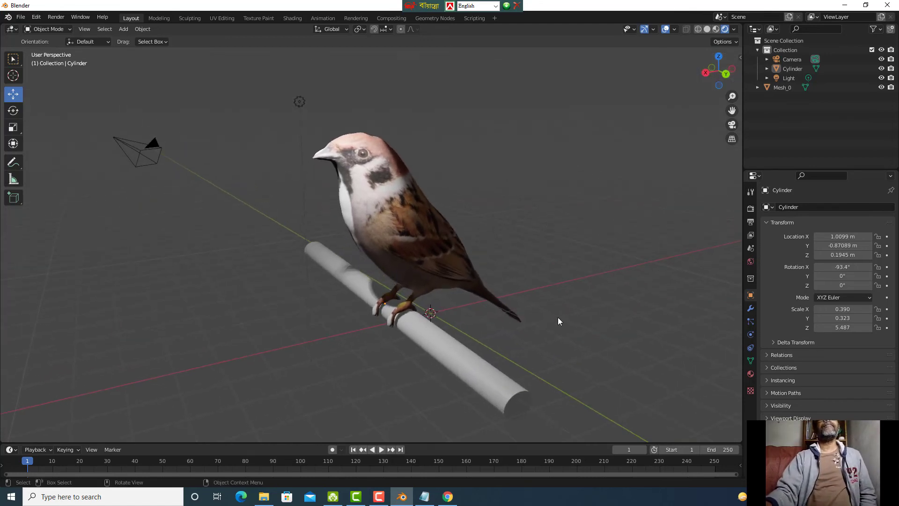
click(489, 391)
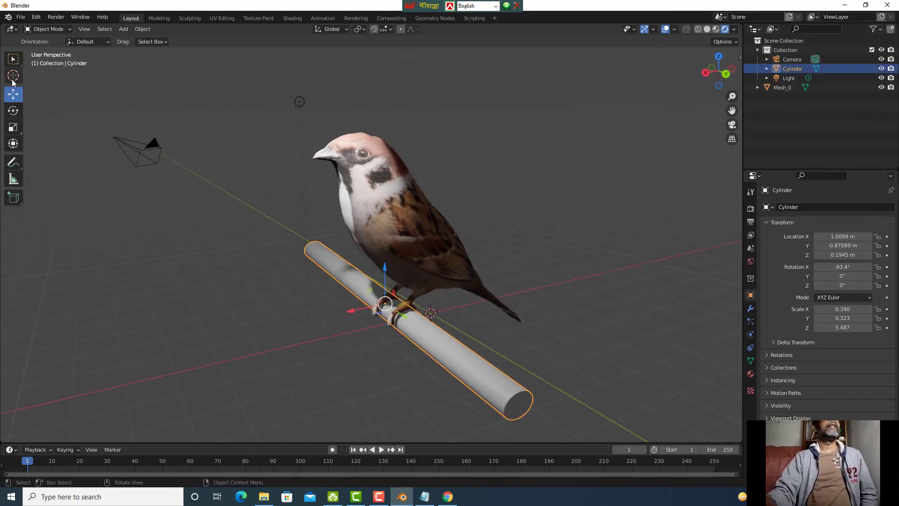
click(13, 127)
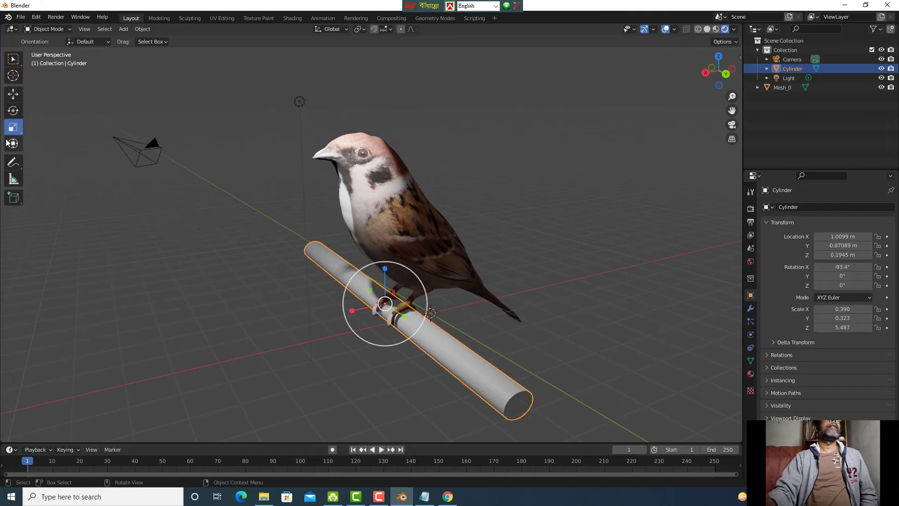
click(13, 110)
drag(401, 300, 383, 318)
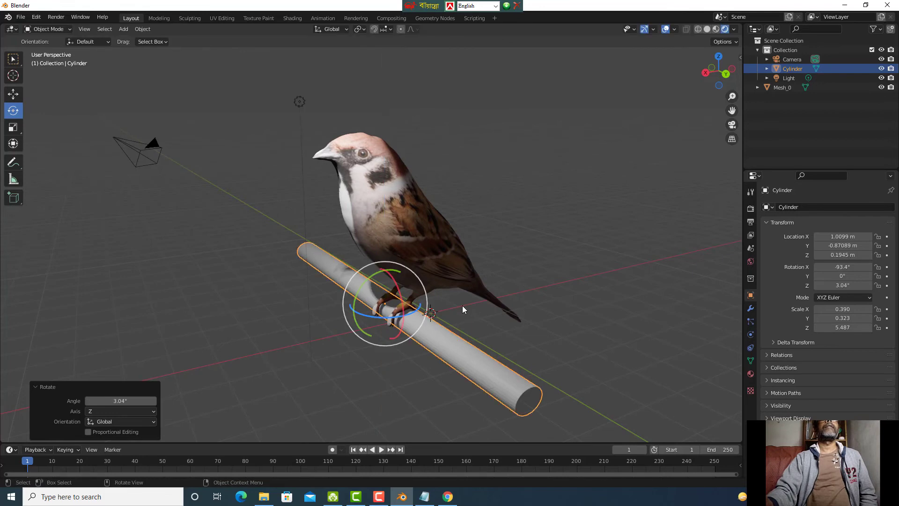
click(521, 274)
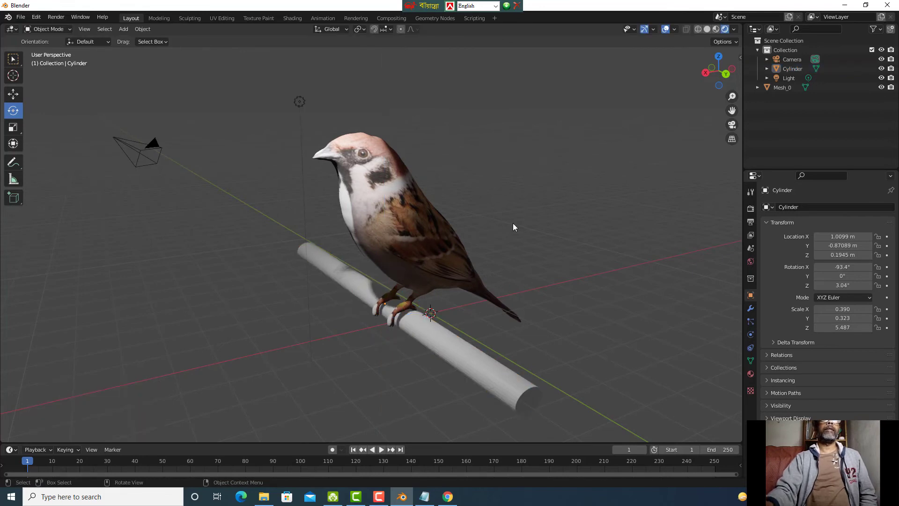
- Level the perch cylinder in the right view by rotating it about X to about -90.6°, and deselect it
key(KP_1)
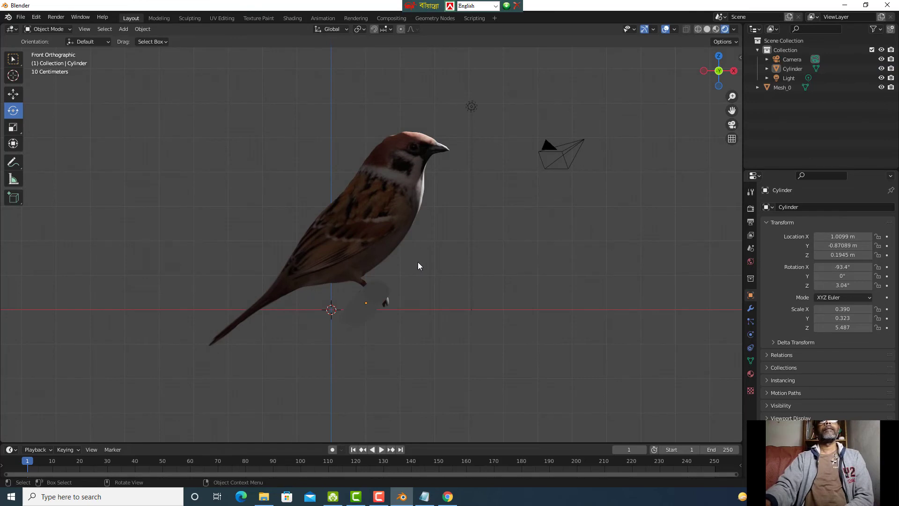
key(KP_3)
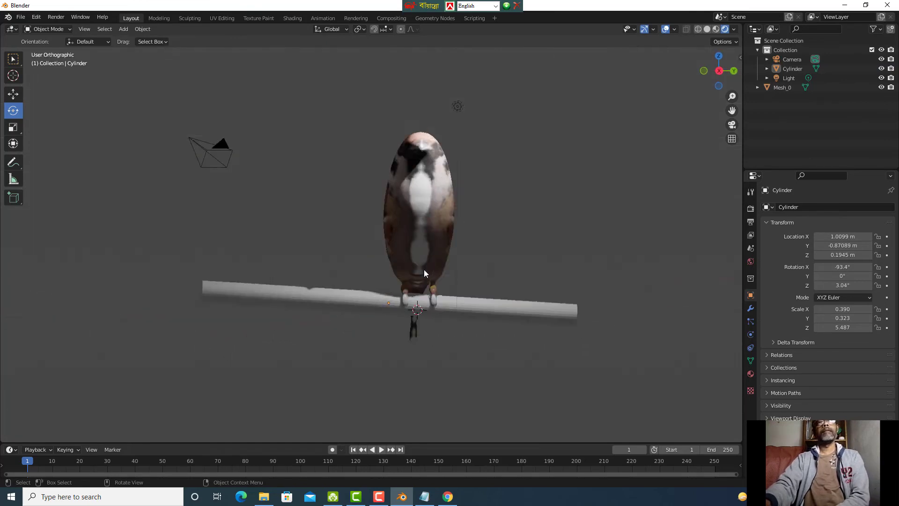
click(270, 300)
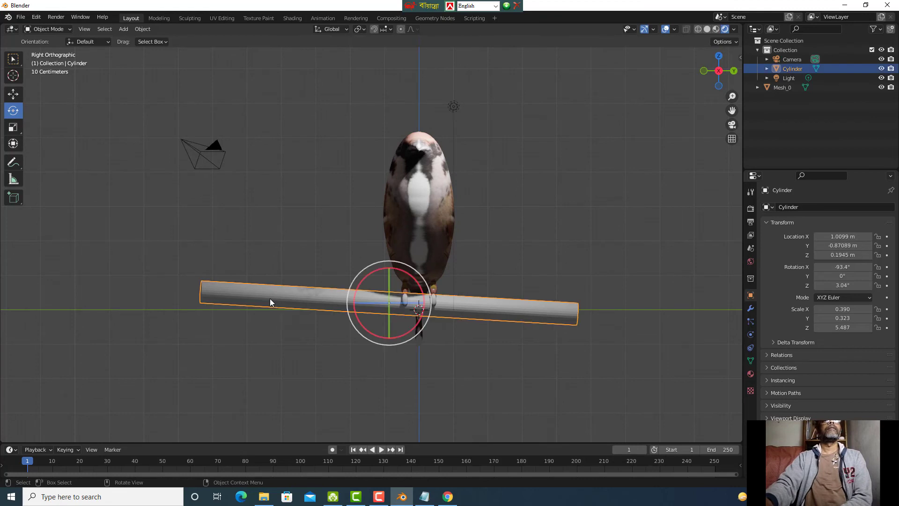
drag(346, 296, 347, 295)
click(558, 351)
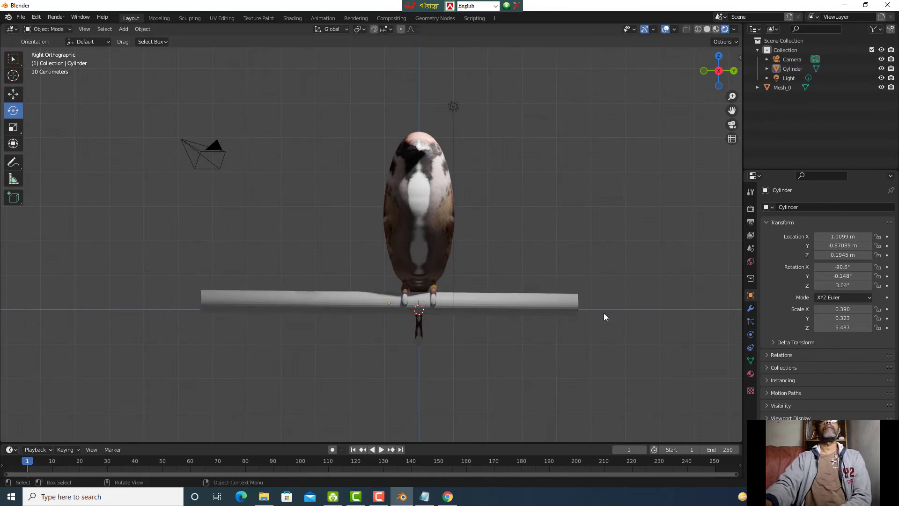
- Straighten the perch cylinder in the top view by rotating it about Z to about 0.27°, and deselect it
key(KP_1)
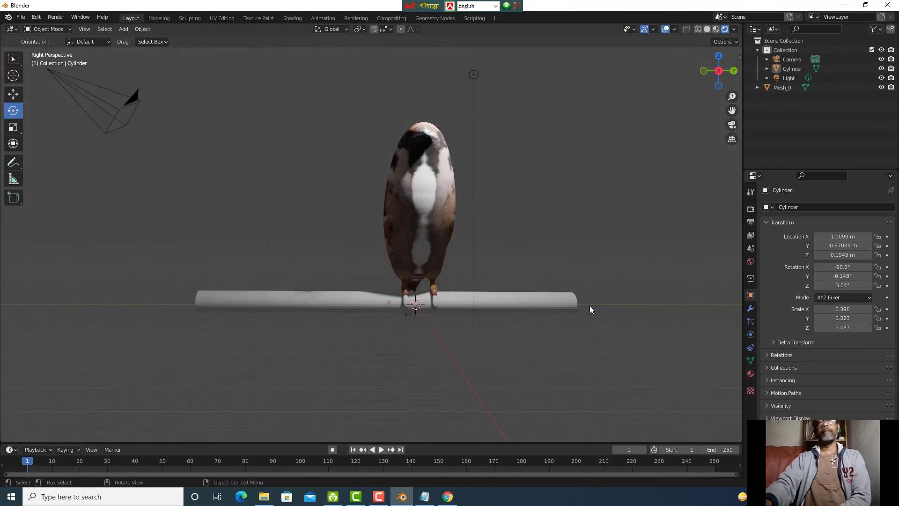
key(KP_7)
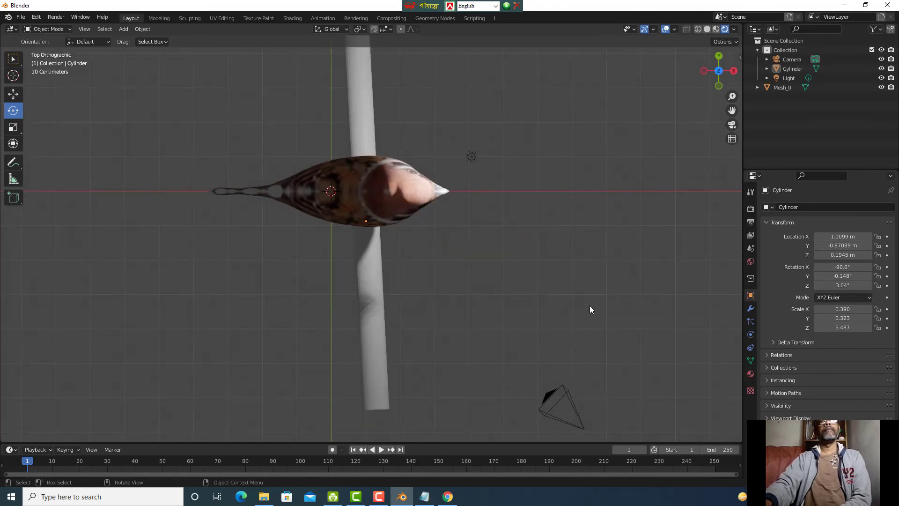
click(370, 334)
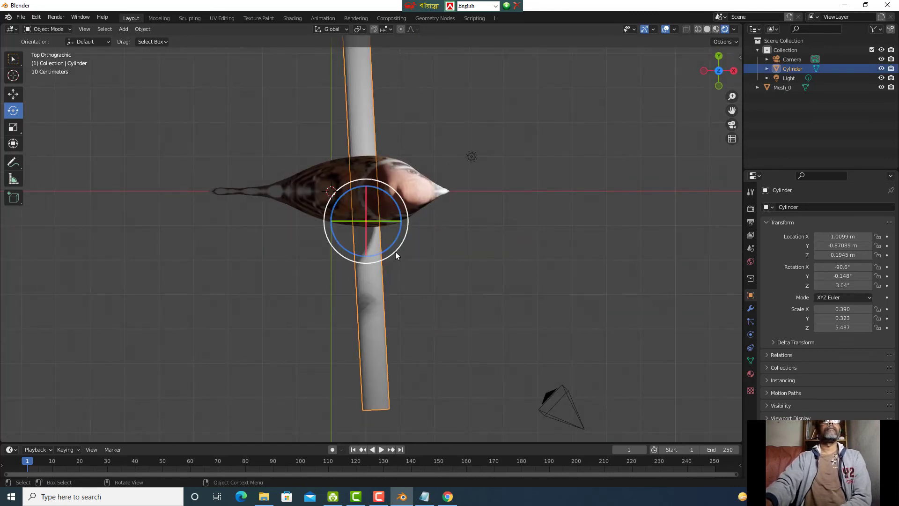
drag(398, 249, 403, 253)
click(467, 268)
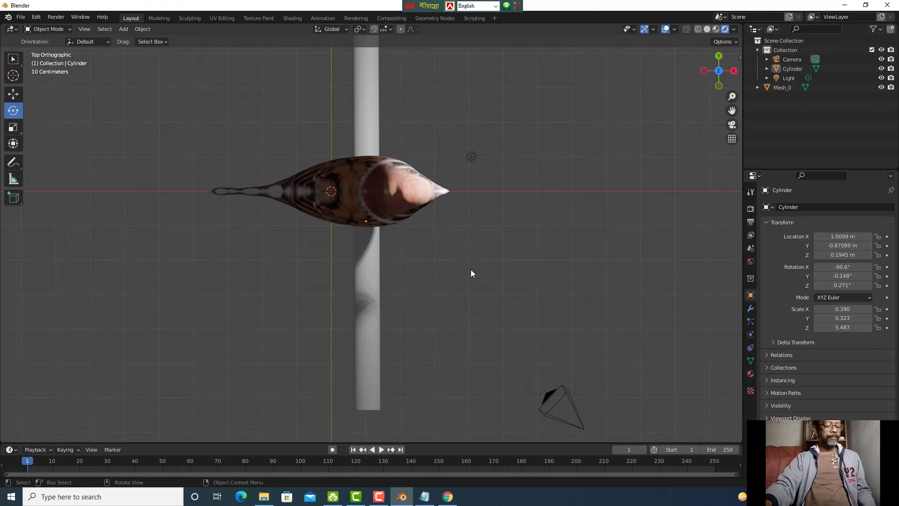
- Add a square area light at the origin with a size of about 4.18 m and a power of about 24.4 W
key(shift+a)
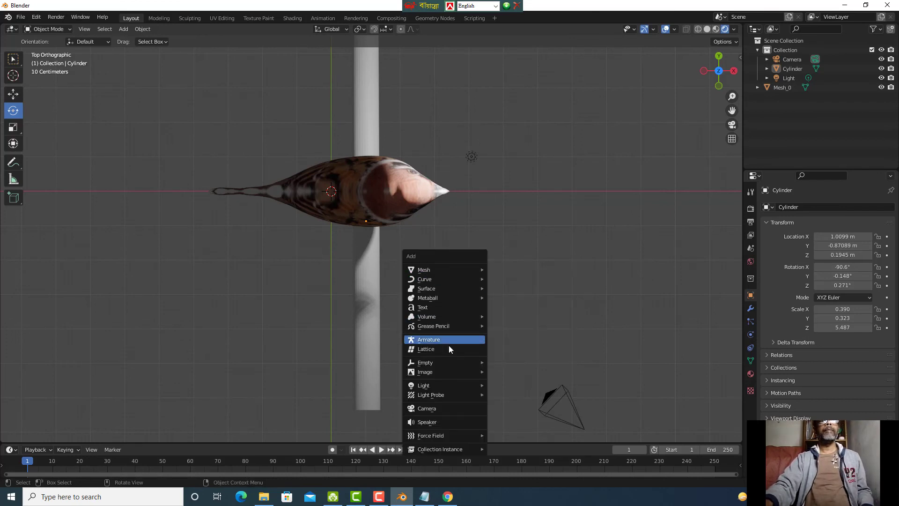
mouse_move(438, 389)
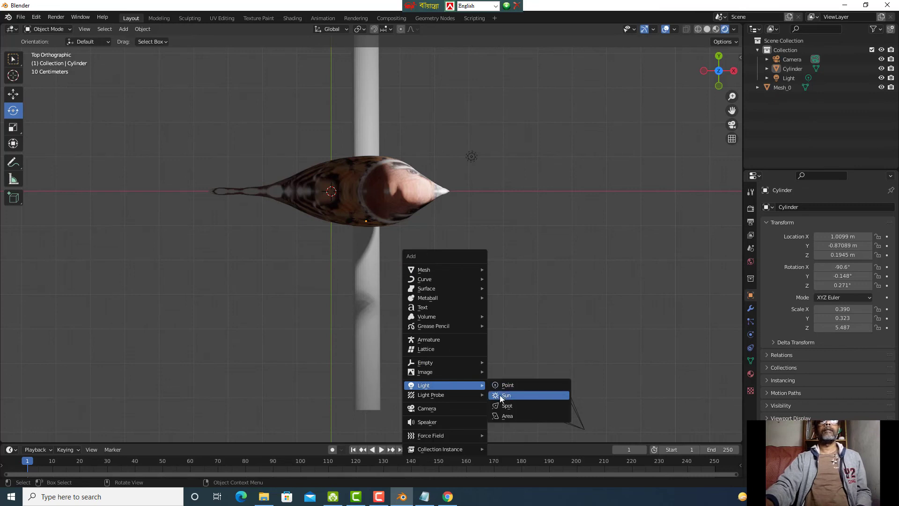
click(501, 415)
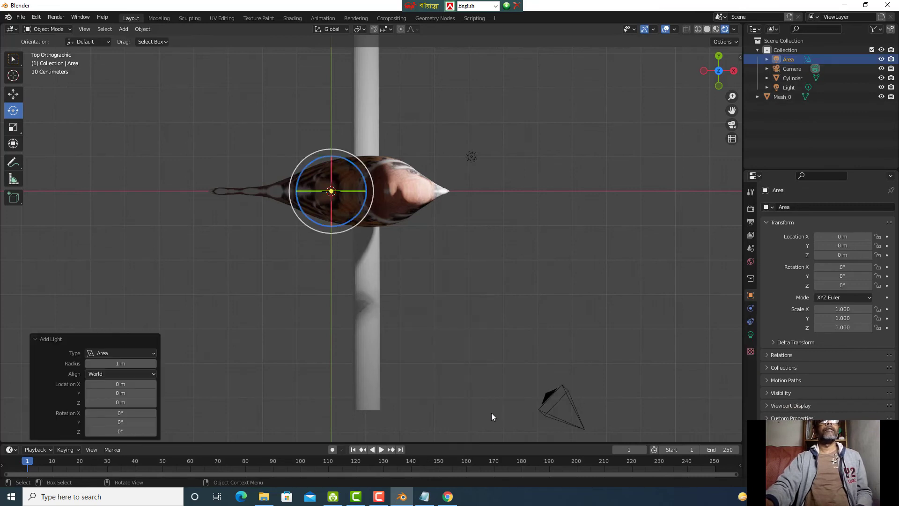
click(13, 93)
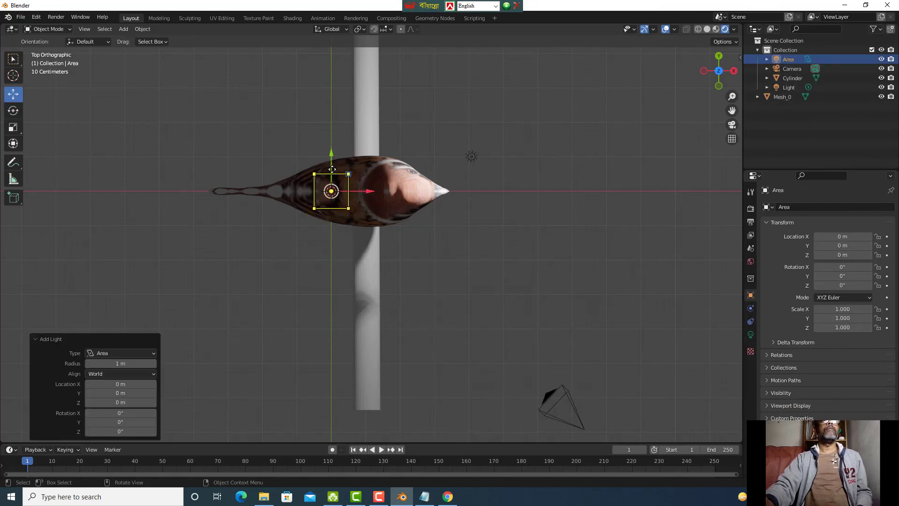
drag(340, 173, 475, 85)
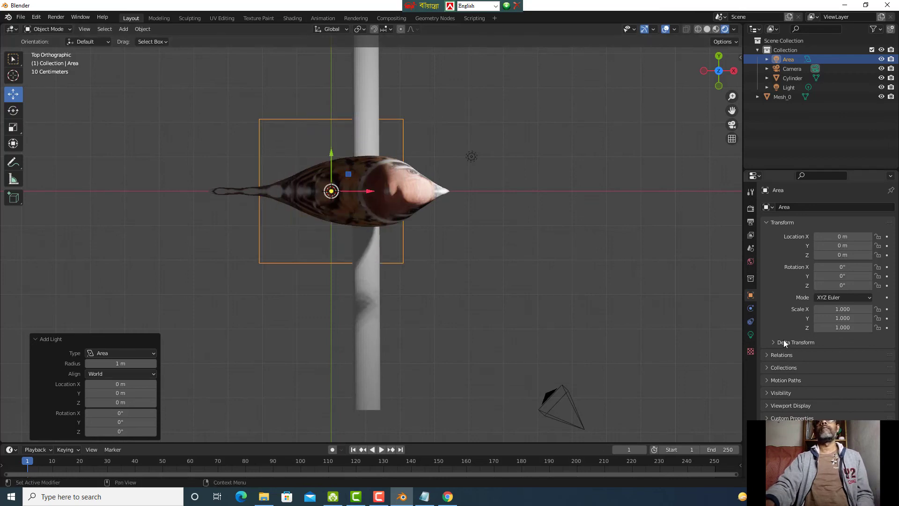
click(750, 335)
drag(847, 271, 866, 271)
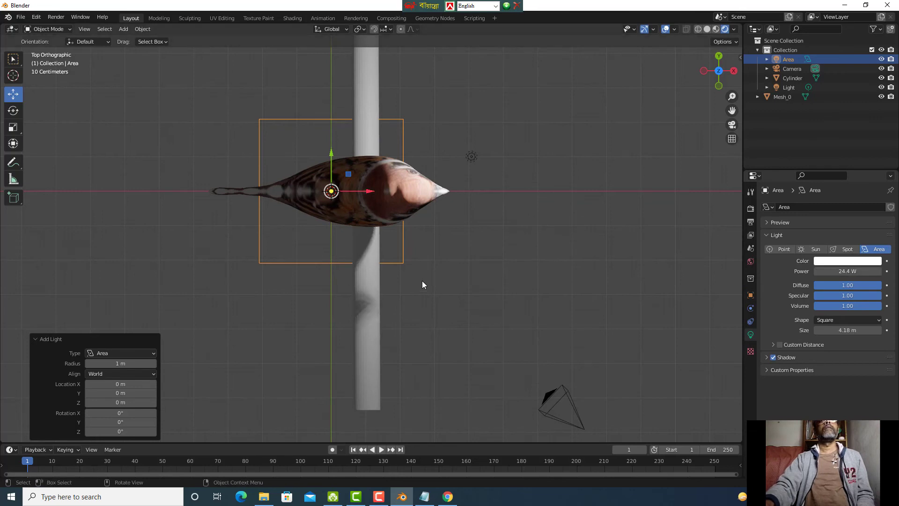
- Move the area light above and behind the bird to about X -1.18 m and Z 7.36 m
key(KP_3)
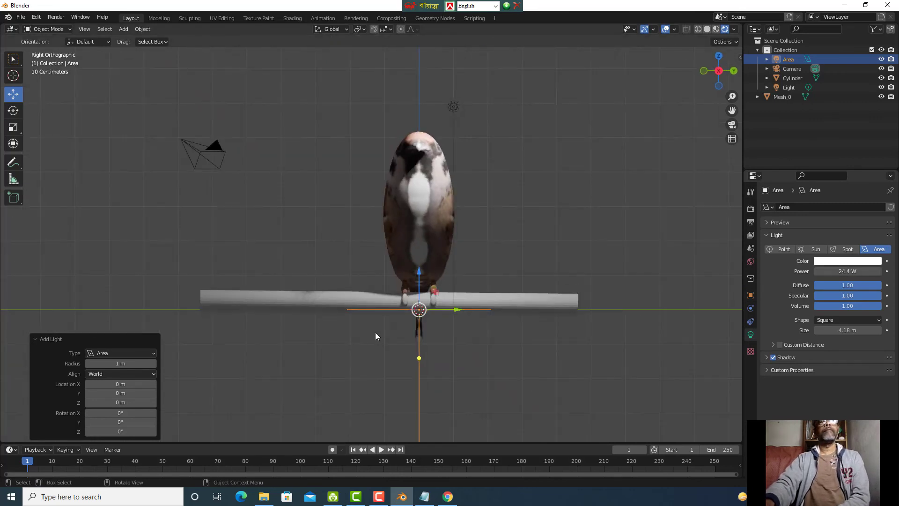
drag(419, 280, 425, 423)
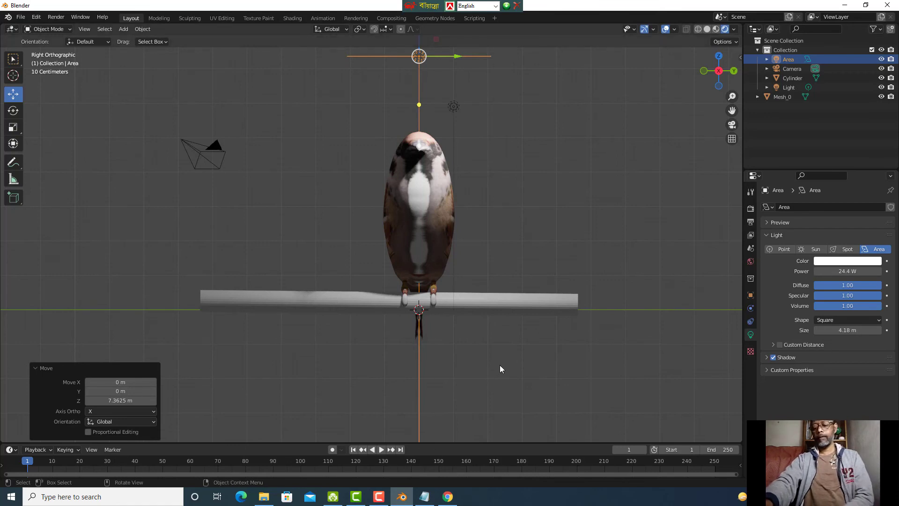
key(KP_1)
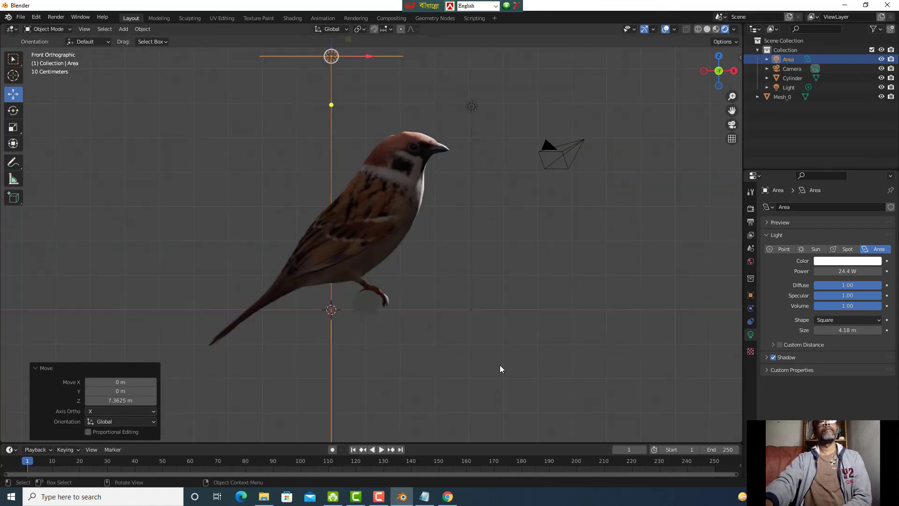
drag(367, 56, 328, 64)
key(KP_7)
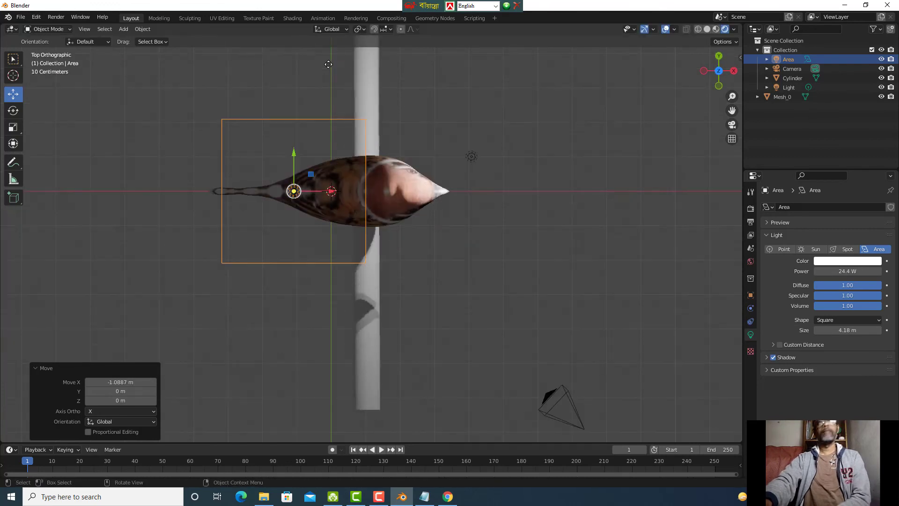
mouse_move(322, 191)
mouse_down()
mouse_move(334, 190)
mouse_move(310, 190)
mouse_move(318, 191)
mouse_up()
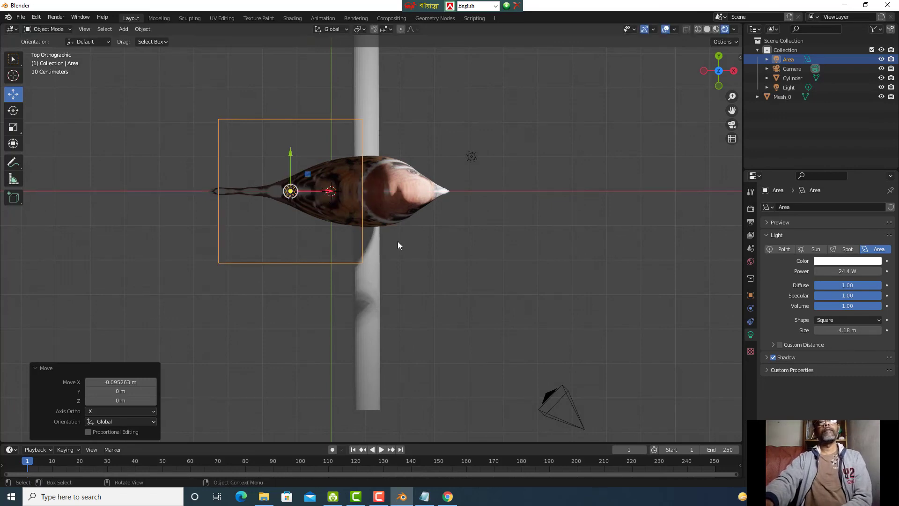
- Switch to the camera view and lock the camera to the view
key(KP_0)
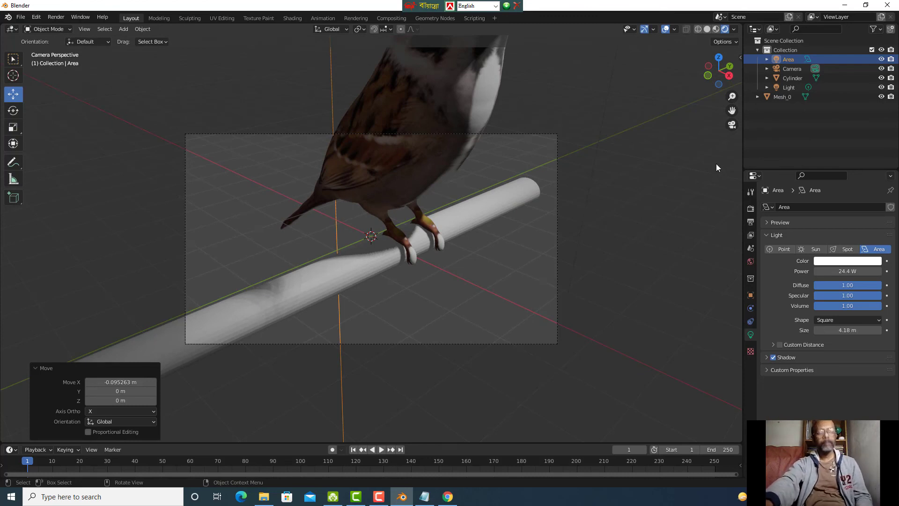
key(n)
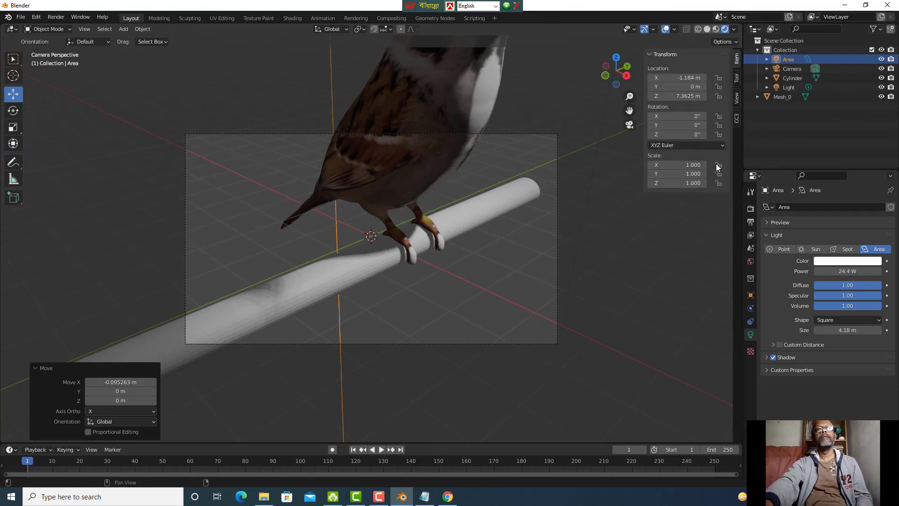
click(738, 102)
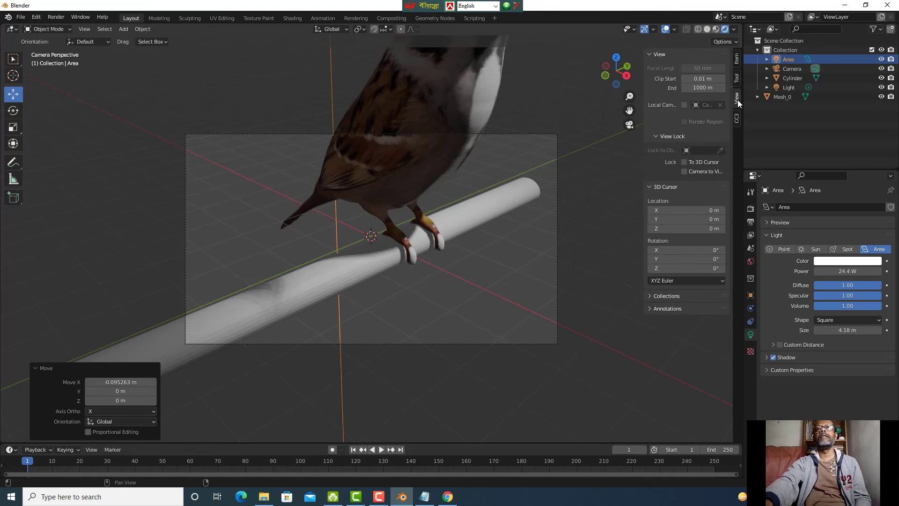
click(684, 171)
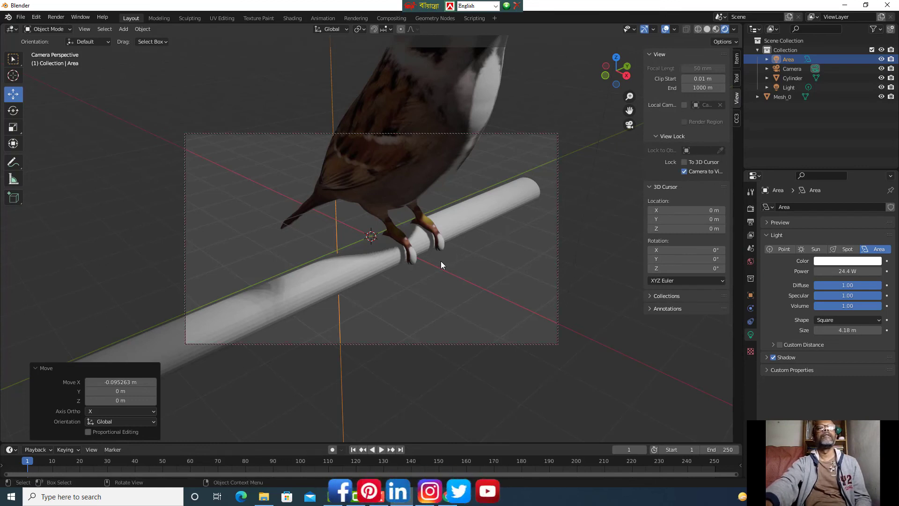
- Reposition the camera so its frame holds the whole sparrow in side profile on the perch
scroll(442, 261, down, 5)
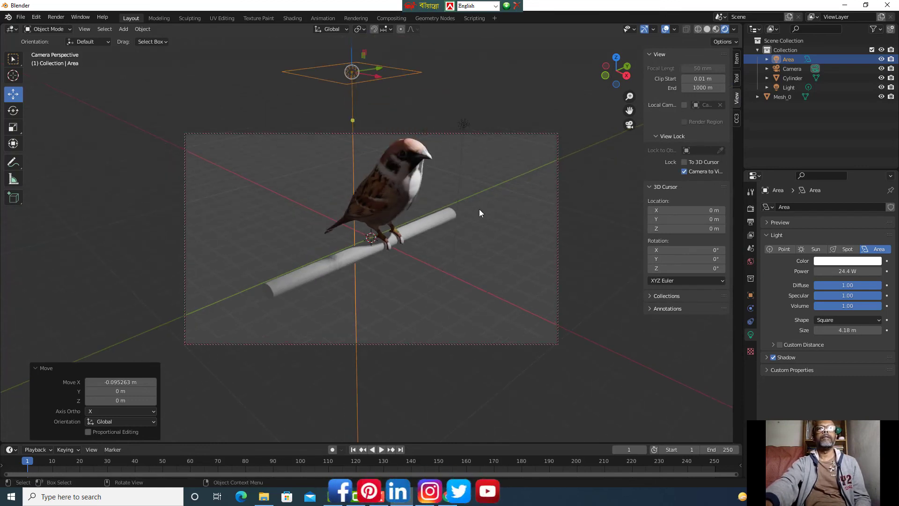
drag(630, 110, 601, 146)
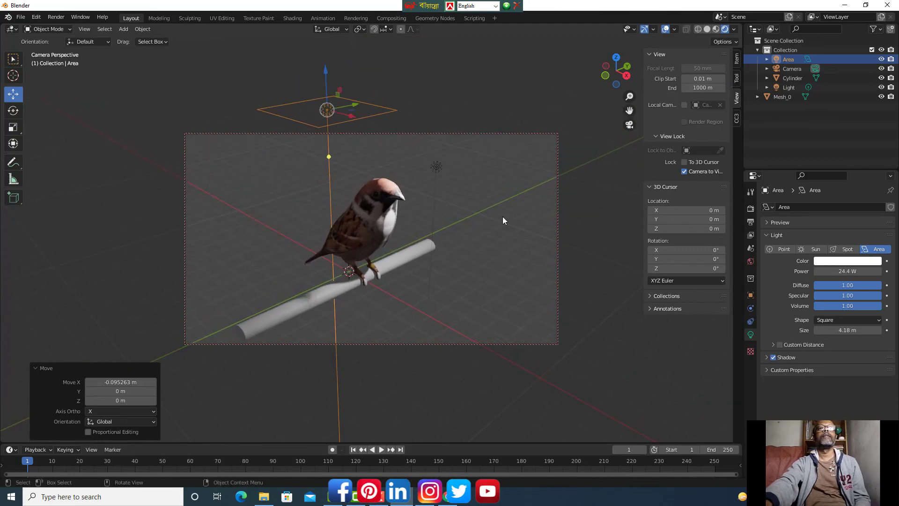
scroll(503, 217, up, 3)
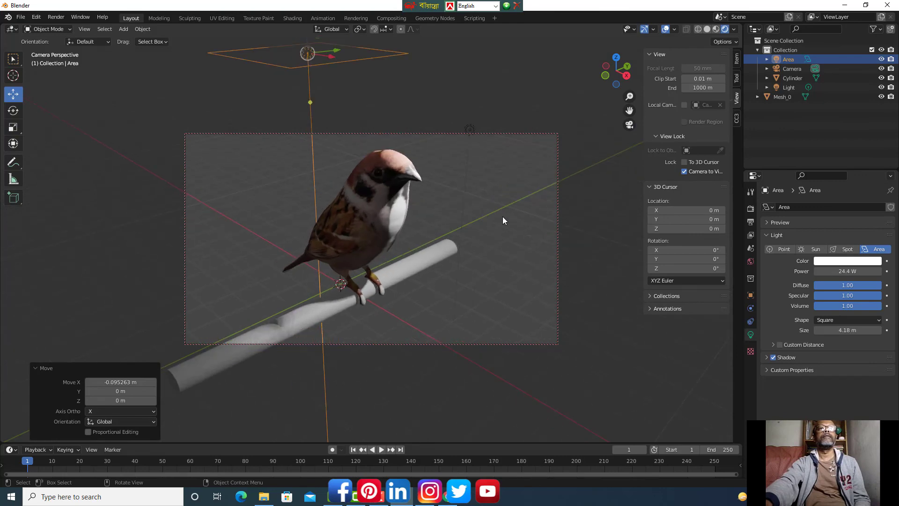
drag(616, 72, 631, 76)
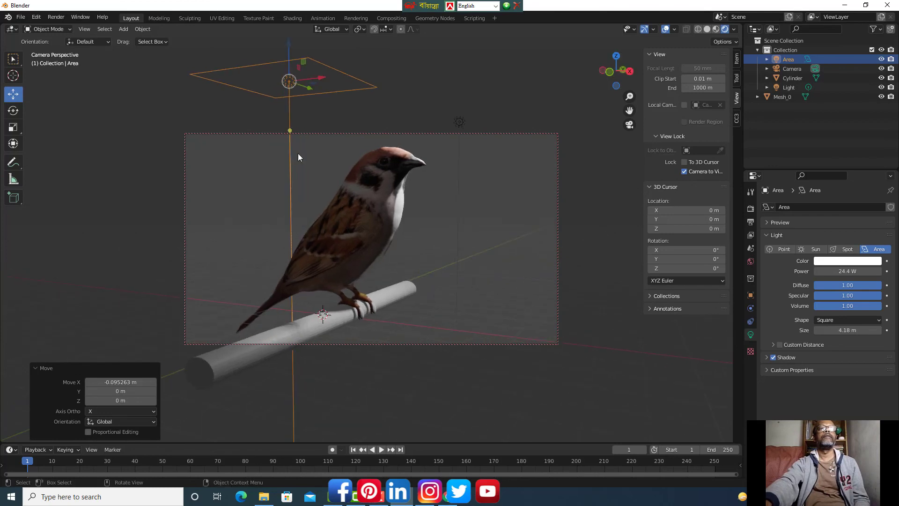
- Move the area light about -1.77 m along Y, set its power to about 39.6 W and deselect it
drag(310, 88, 268, 87)
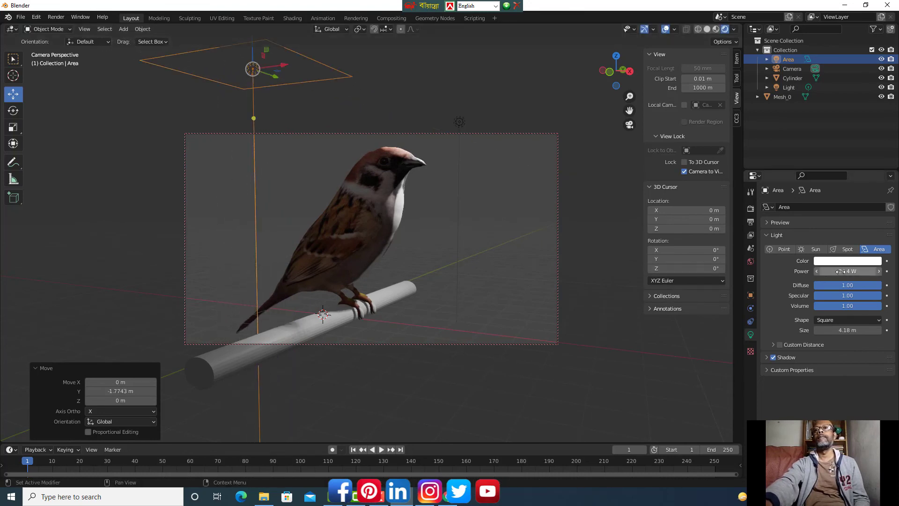
drag(838, 271, 880, 271)
click(443, 219)
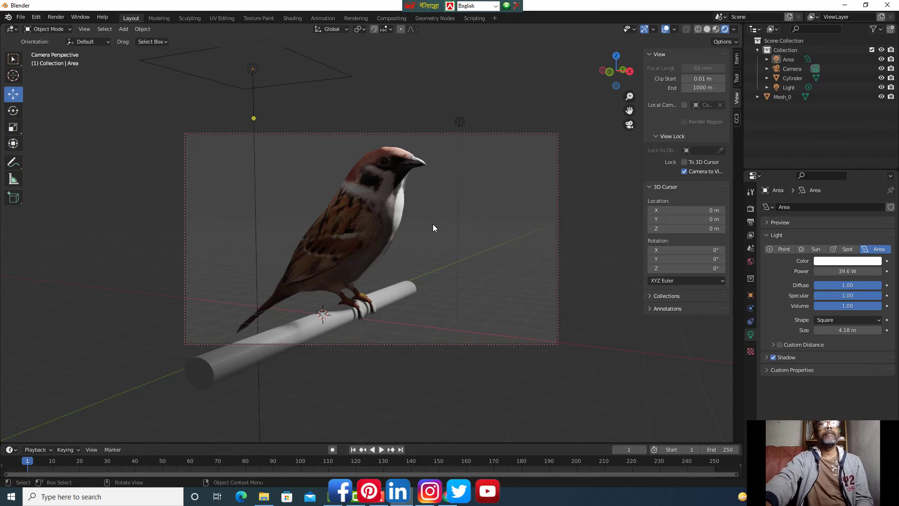
- Render the camera view as a still image and inspect the whole result
click(55, 18)
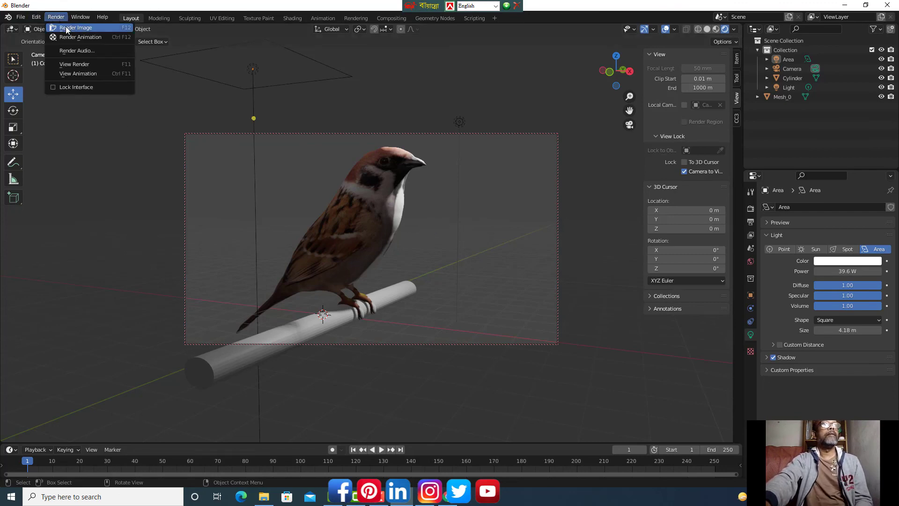
click(65, 27)
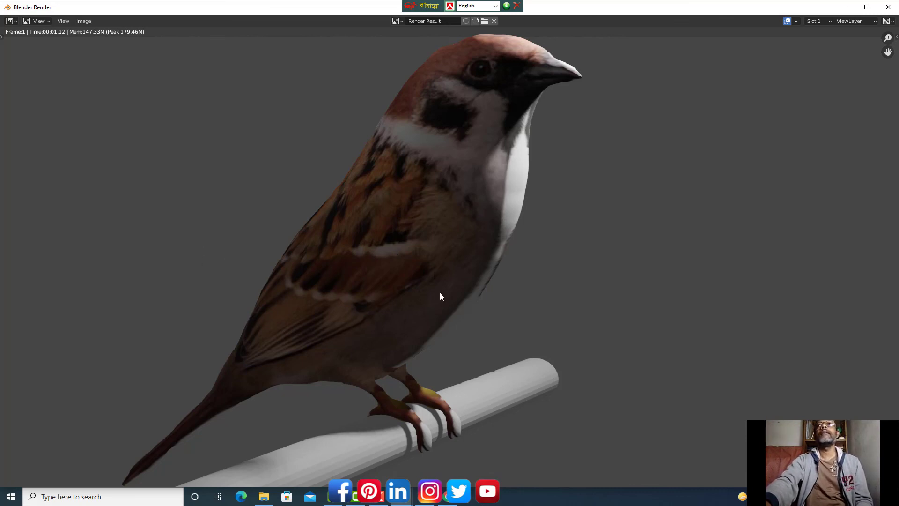
scroll(440, 296, down, 1)
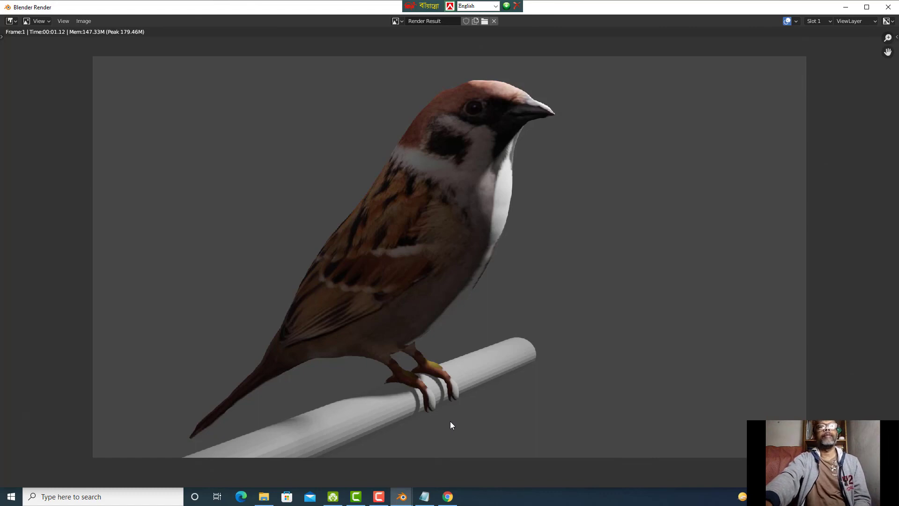
click(379, 496)
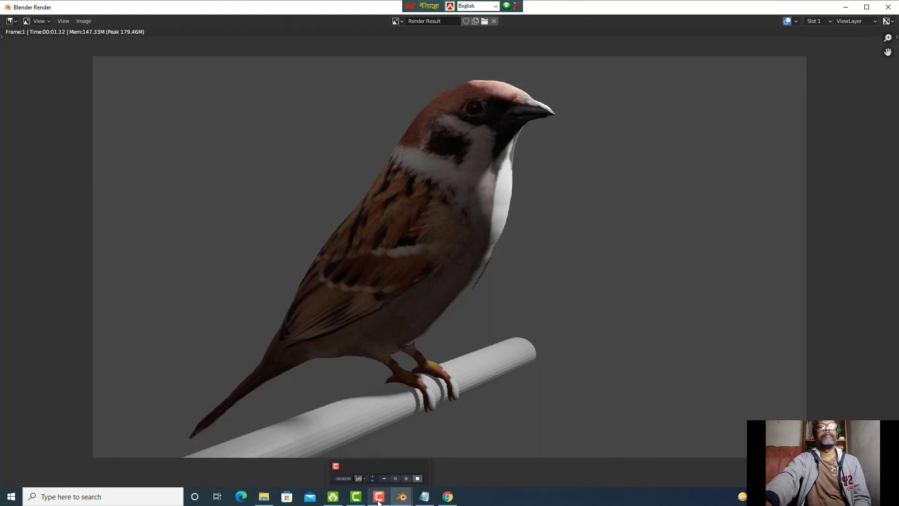